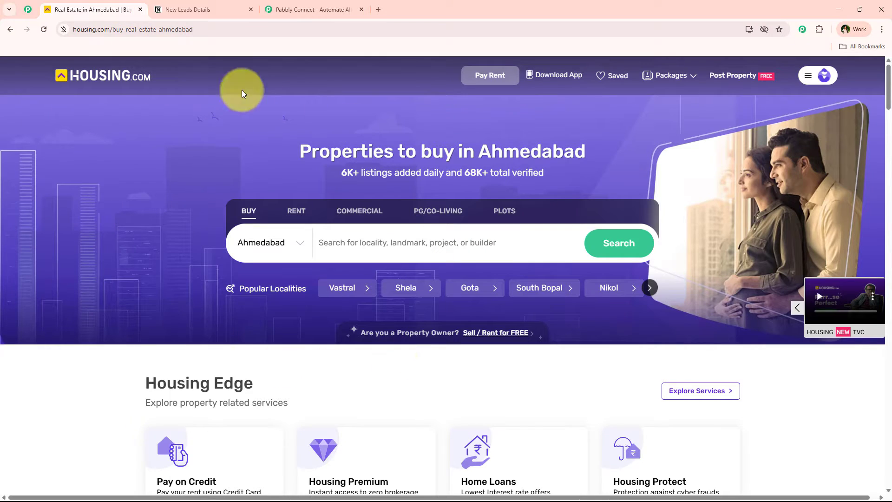
# Step: Switch to the Notion 'New Leads Details' table holding the demo lead row
pyautogui.click(176, 9)
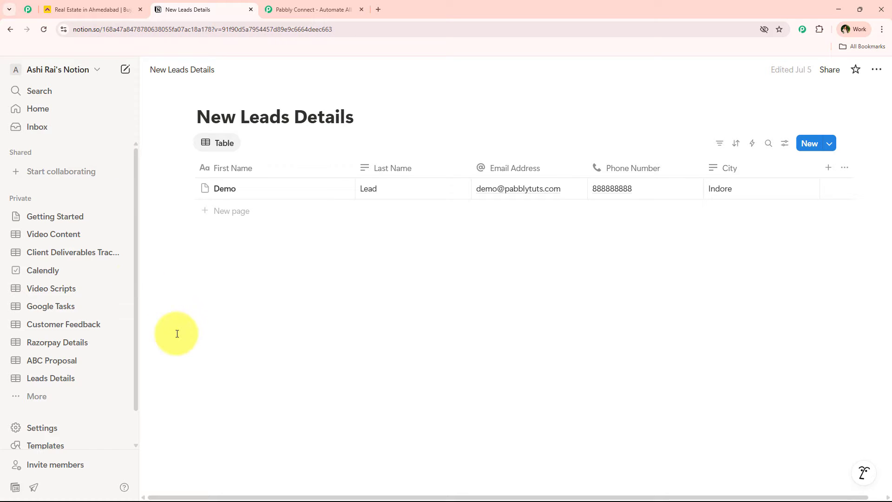
# Step: Glance at the Housing.com page and the Notion table, then go to the Pabbly Connect homepage
pyautogui.click(84, 9)
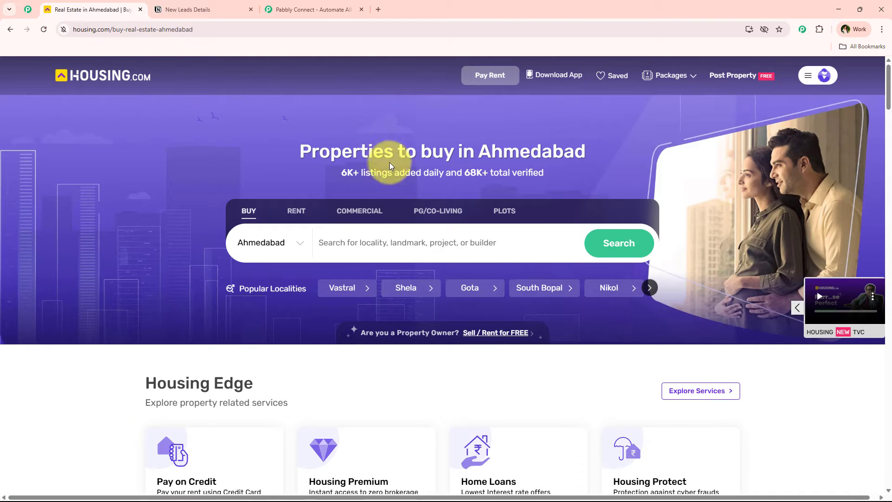
pyautogui.click(223, 9)
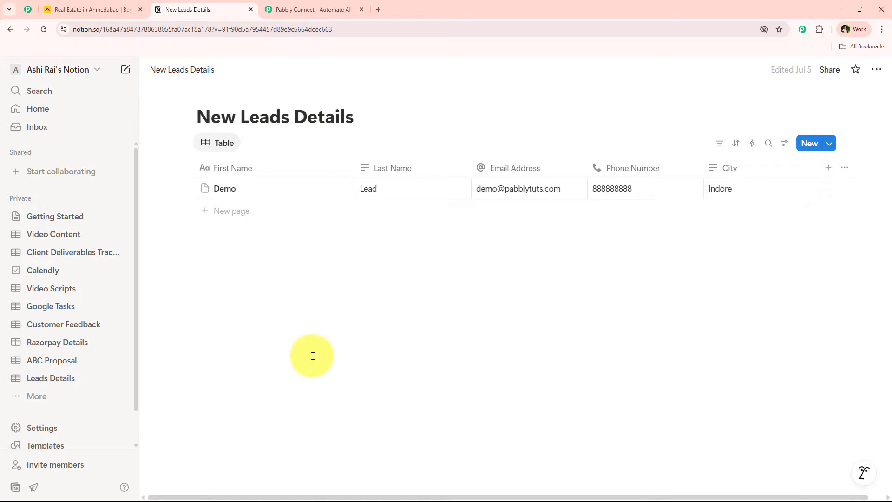
pyautogui.click(279, 9)
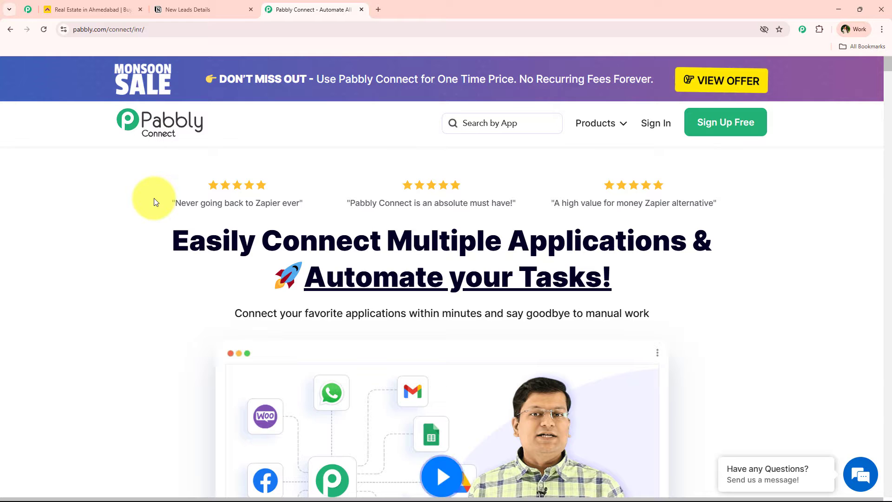
# Step: Browse the pinned Pabbly community page, reviewing the 'Join the Pabbly Community' section
pyautogui.click(27, 8)
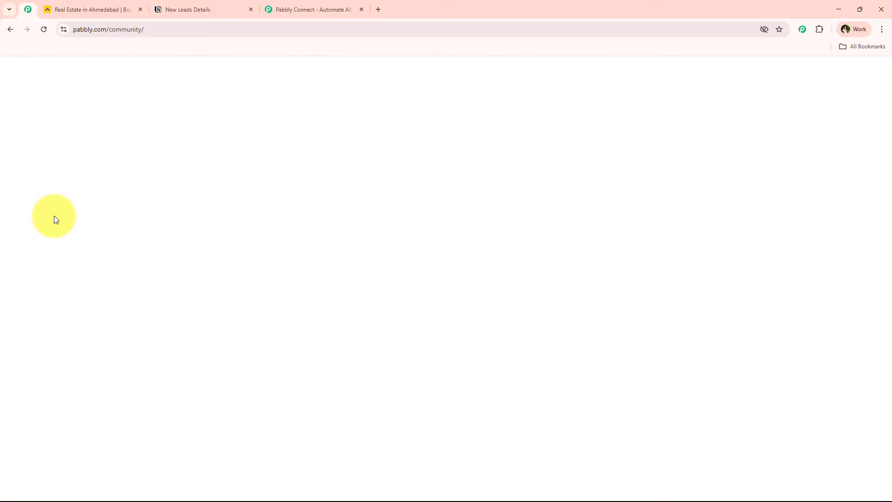
pyautogui.middleClick(67, 216)
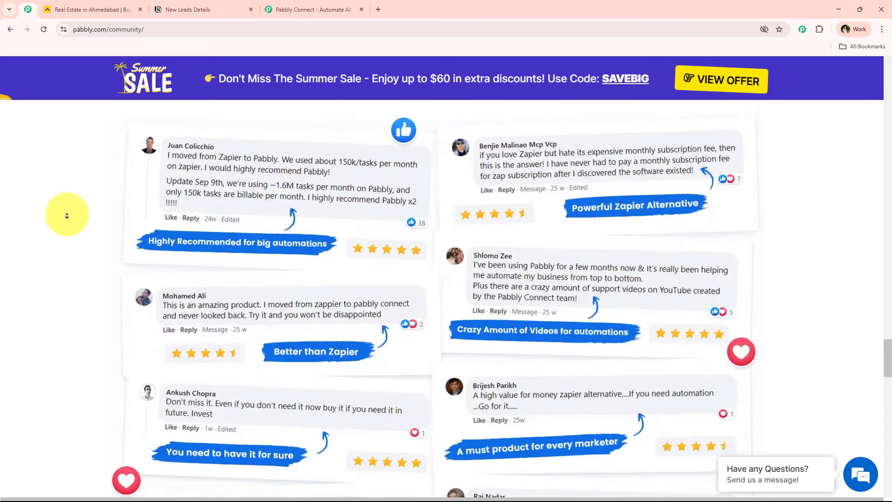
pyautogui.middleClick(67, 215)
pyautogui.scroll(-2, 177, 372)
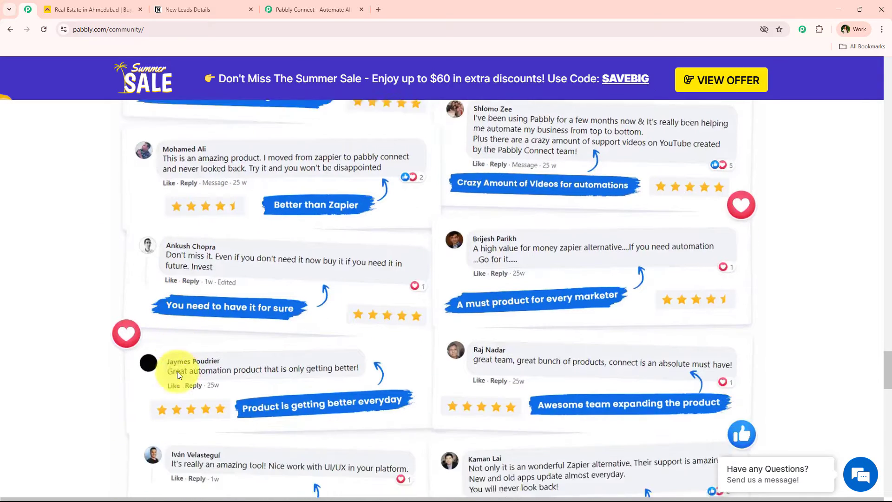
pyautogui.scroll(5, 177, 372)
pyautogui.scroll(-8, 165, 381)
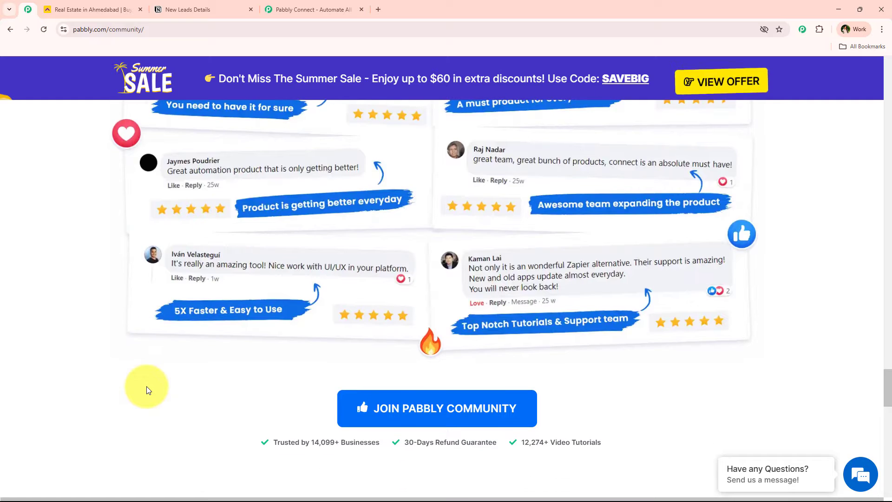
pyautogui.scroll(20, 42, 239)
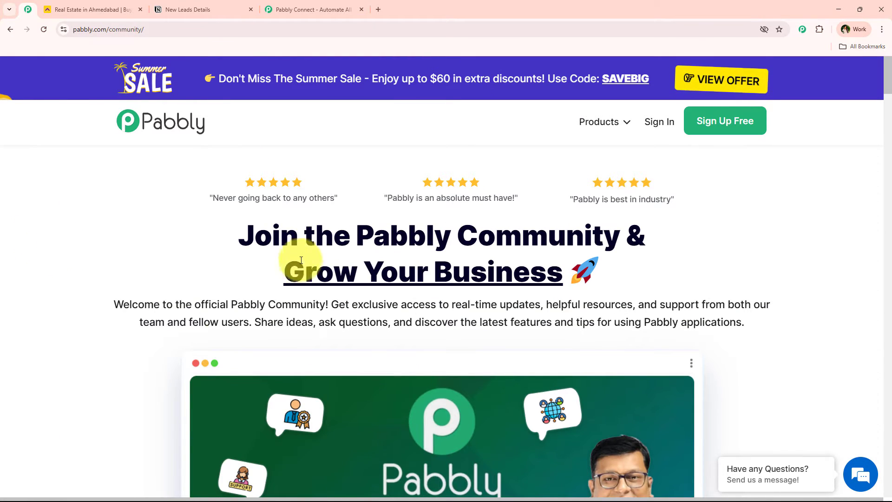
pyautogui.moveTo(234, 234); pyautogui.dragTo(607, 236)
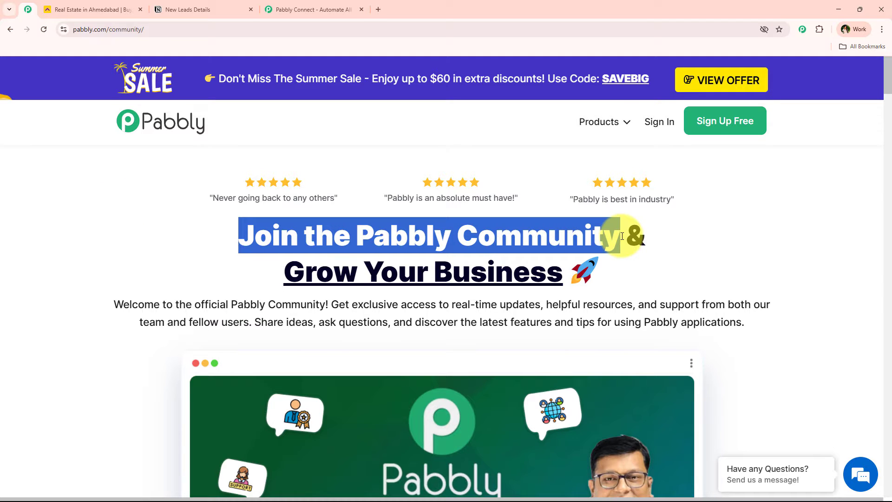
# Step: Return to the Pabbly Connect homepage and sign in to the Pabbly account
pyautogui.click(276, 9)
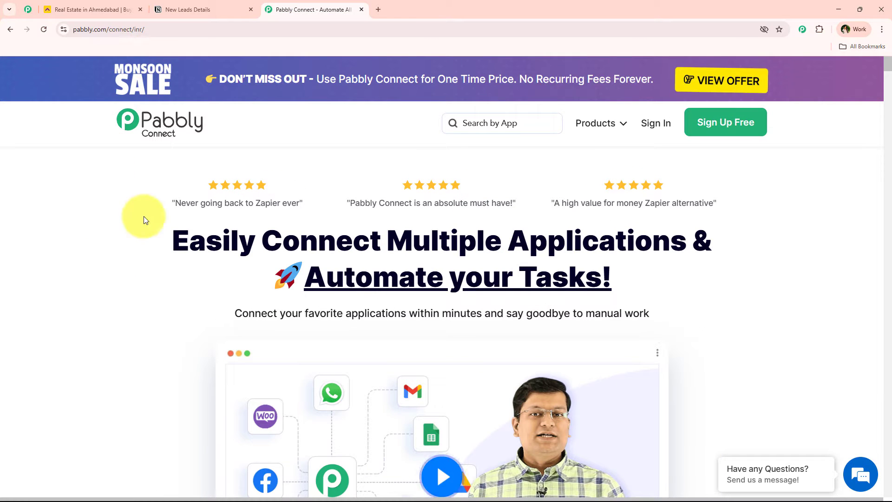
pyautogui.moveTo(140, 219); pyautogui.dragTo(730, 291)
pyautogui.click(729, 234)
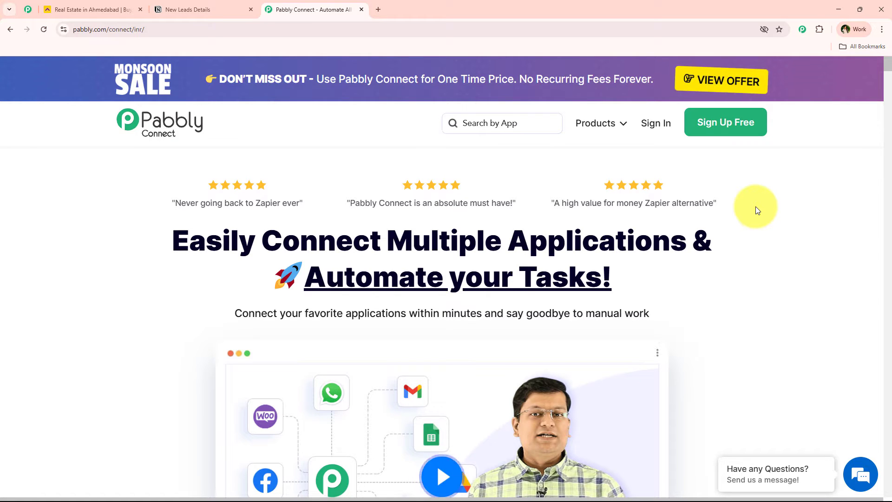
pyautogui.click(646, 127)
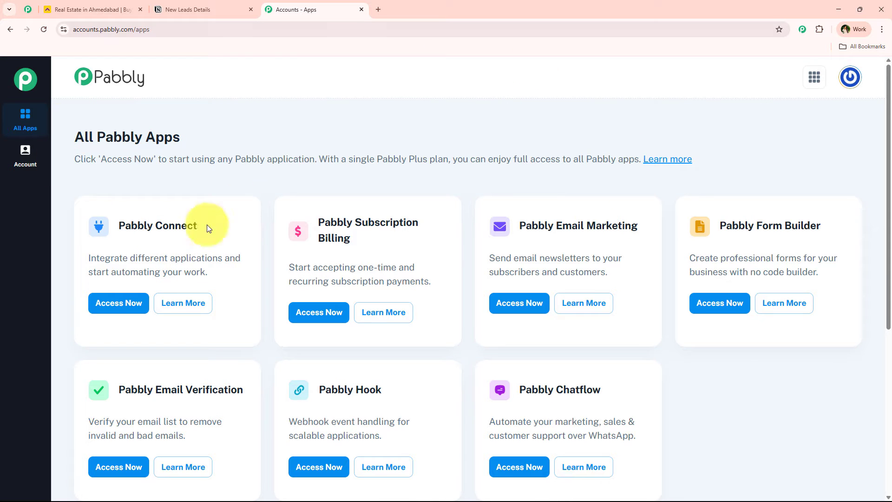
# Step: Launch Pabbly Connect from its All Pabbly Apps card with Access Now
pyautogui.moveTo(75, 136); pyautogui.dragTo(200, 135)
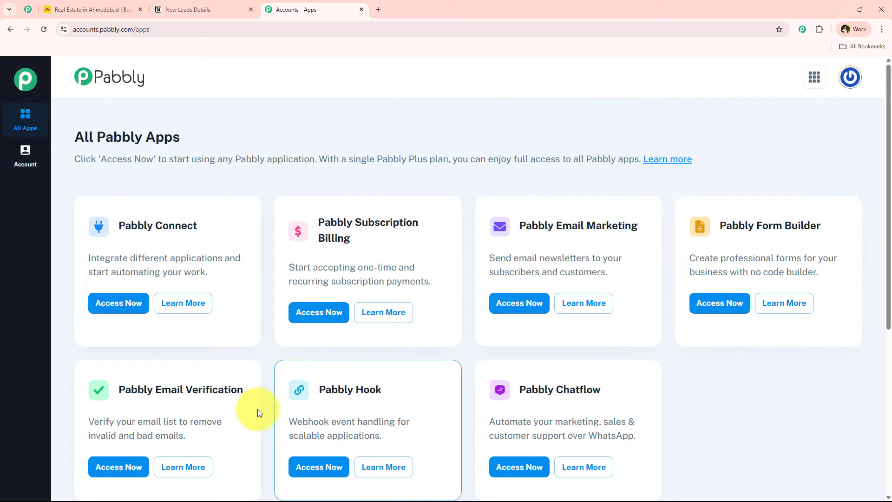
pyautogui.moveTo(198, 225); pyautogui.dragTo(121, 227)
pyautogui.moveTo(130, 259); pyautogui.dragTo(221, 256)
pyautogui.click(273, 352)
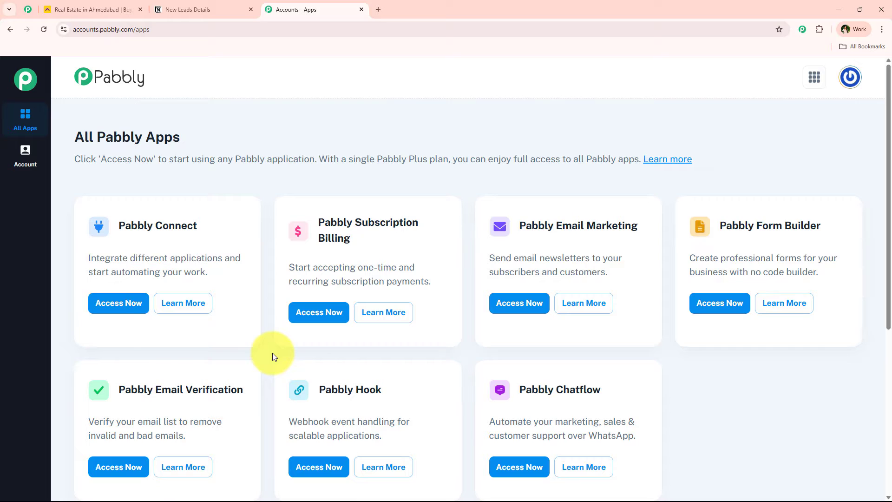
pyautogui.click(108, 306)
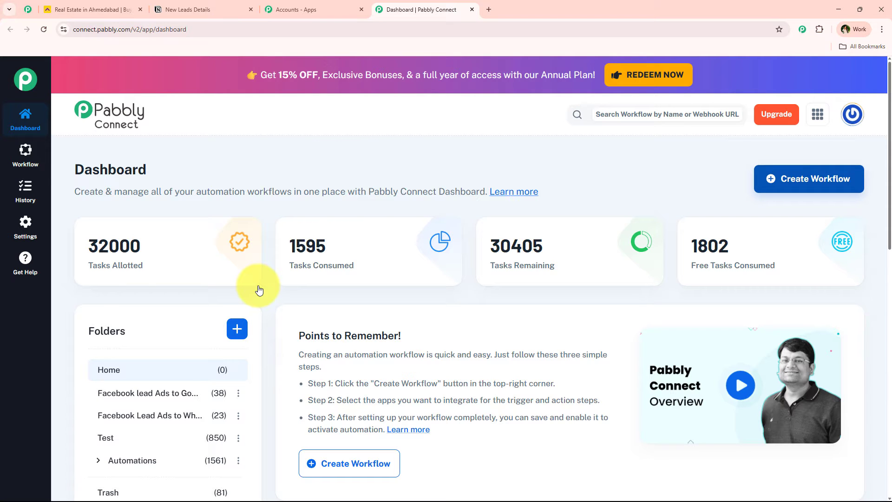
# Step: Start a new workflow using the Classic builder
pyautogui.click(771, 179)
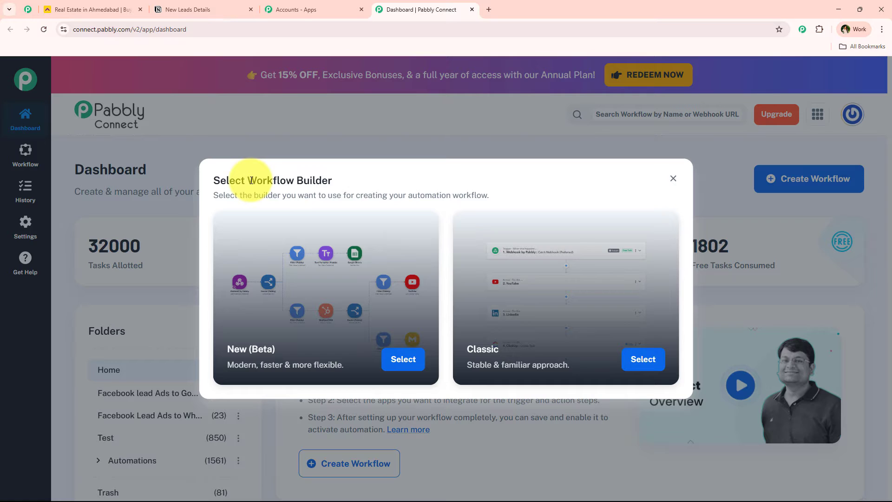
pyautogui.moveTo(250, 180); pyautogui.dragTo(355, 179)
pyautogui.click(354, 179)
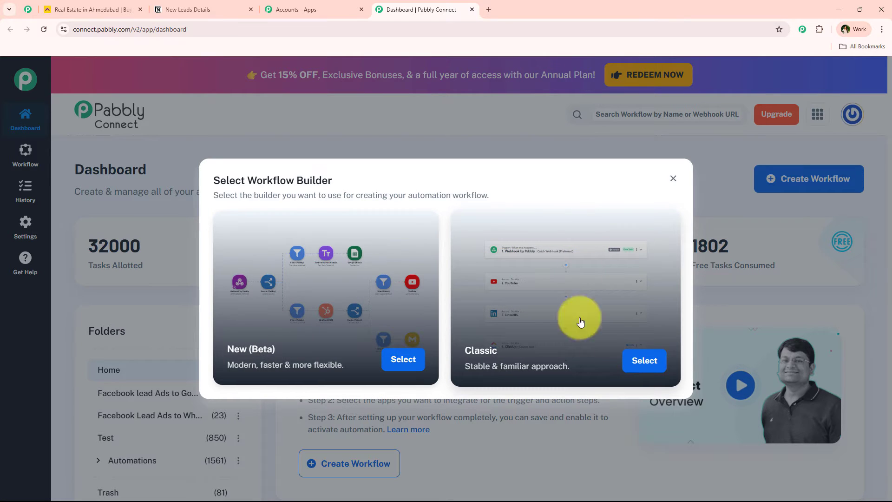
pyautogui.click(646, 361)
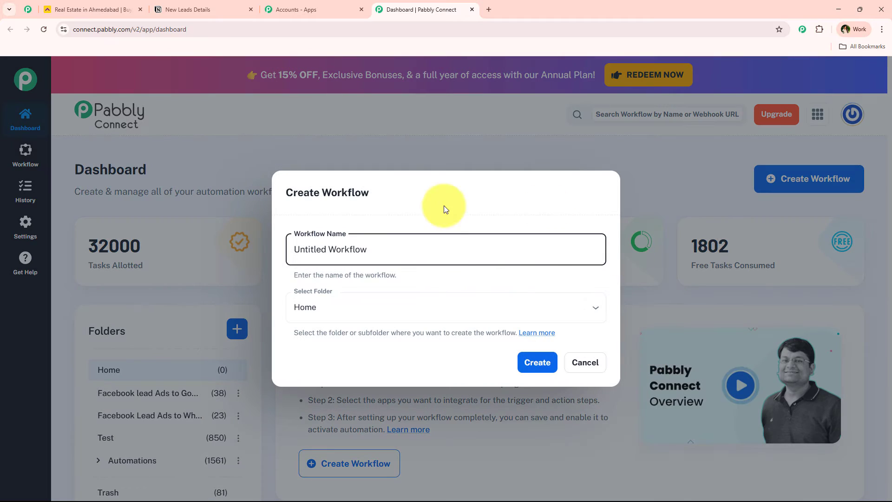
# Step: Name the workflow 'Log Housing.com Leads into Notion Property Tracker' and place it in Automations
pyautogui.tripleClick(456, 248)
pyautogui.write('How to Log Housing.com Leads into Notion Property Tracker')
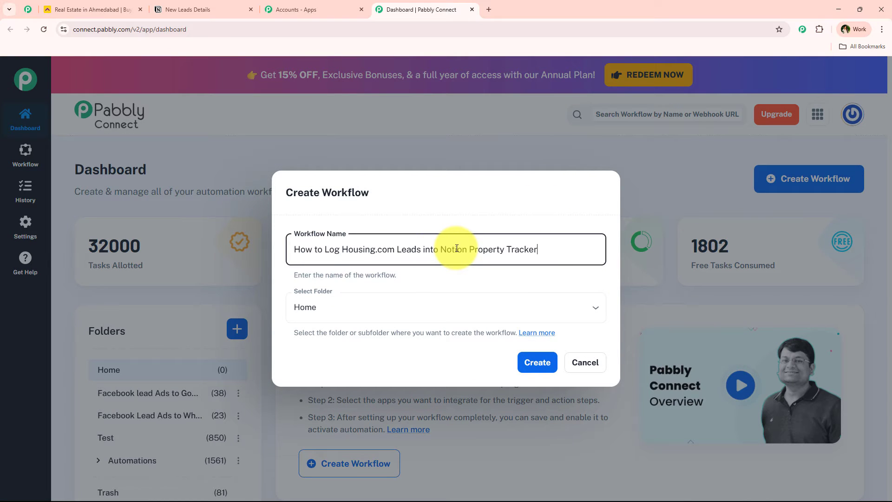
pyautogui.moveTo(325, 252); pyautogui.dragTo(257, 246)
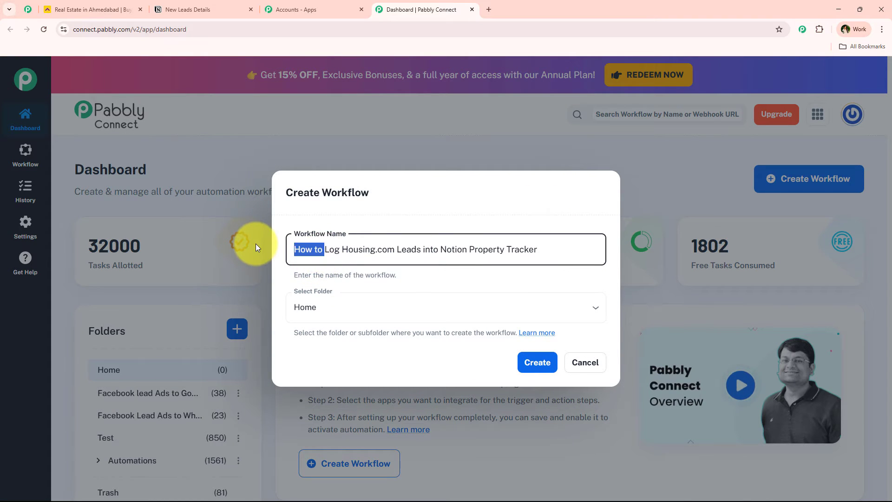
pyautogui.press('BackSpace')
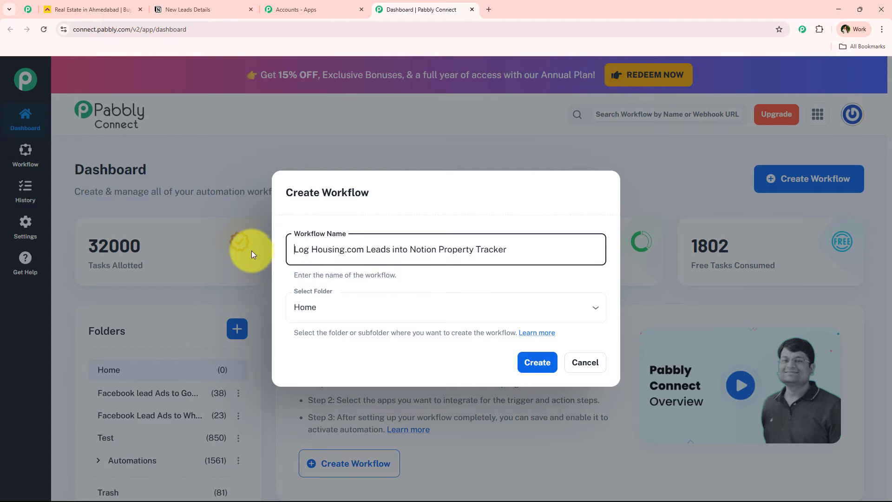
pyautogui.click(319, 306)
pyautogui.click(328, 215)
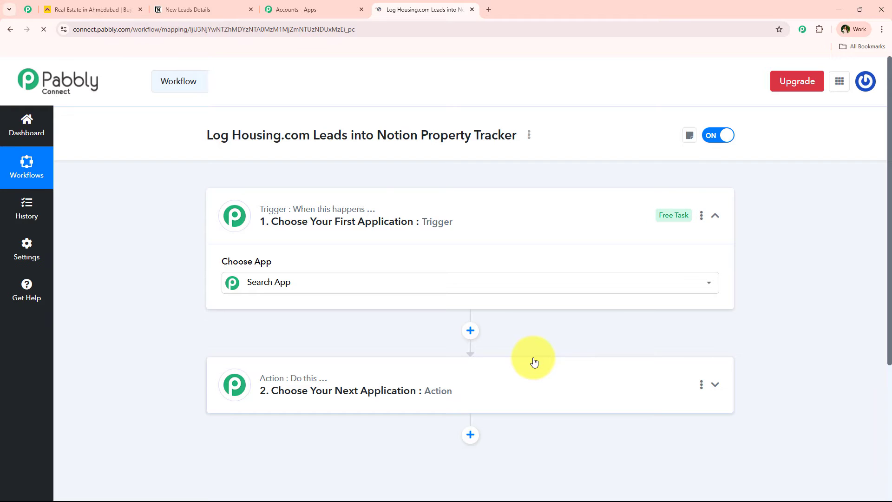
# Step: Set the trigger app to Housing.com, found by searching 'Hous', with the New Leads event
pyautogui.click(411, 227)
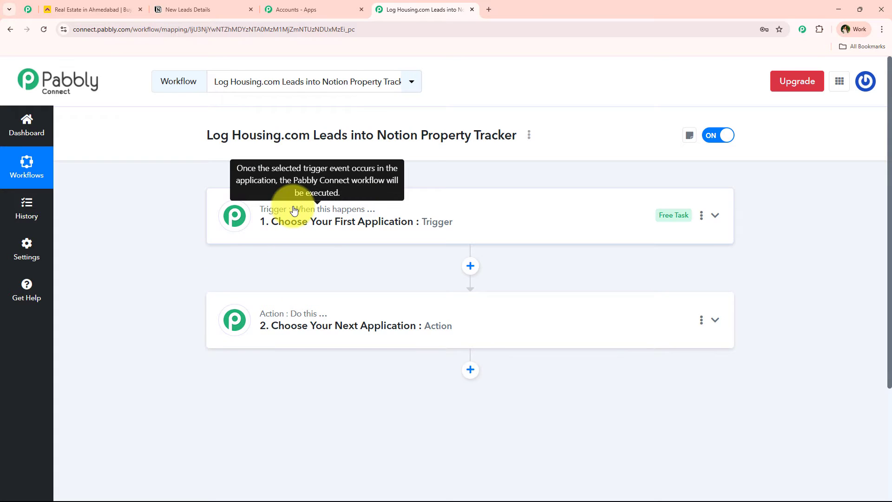
pyautogui.moveTo(263, 209); pyautogui.dragTo(378, 250)
pyautogui.click(378, 249)
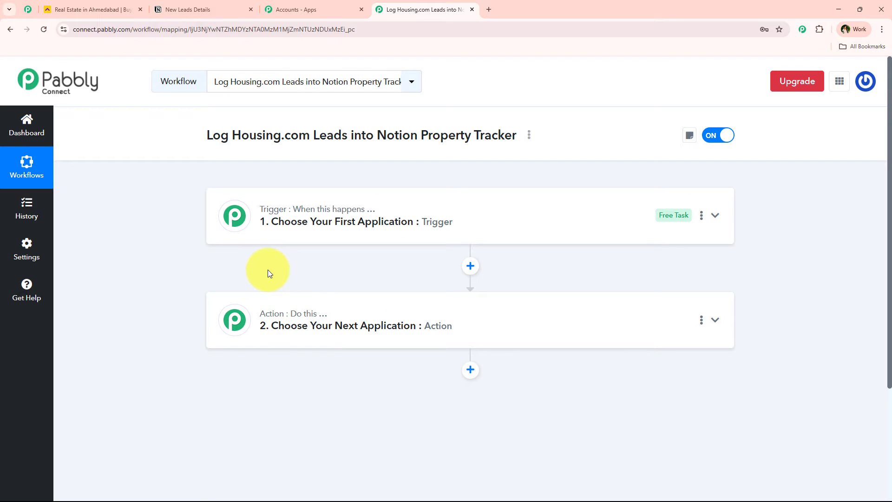
pyautogui.click(515, 226)
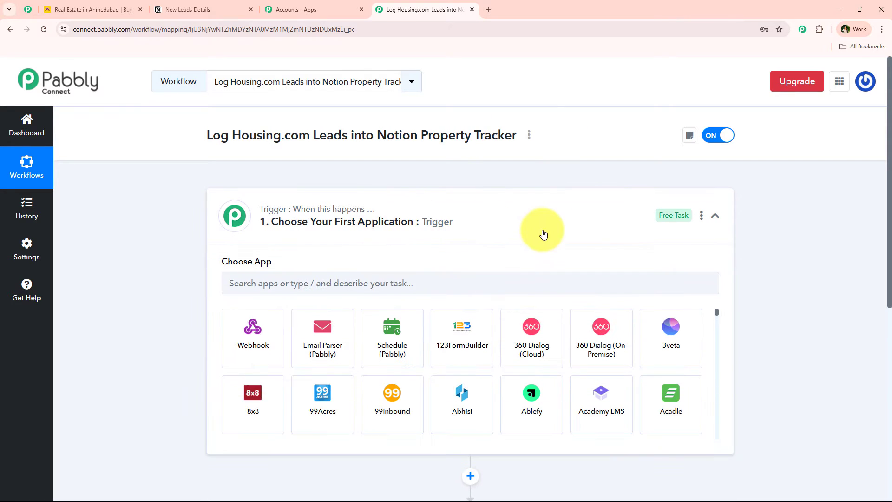
pyautogui.click(382, 284)
pyautogui.write('Hous')
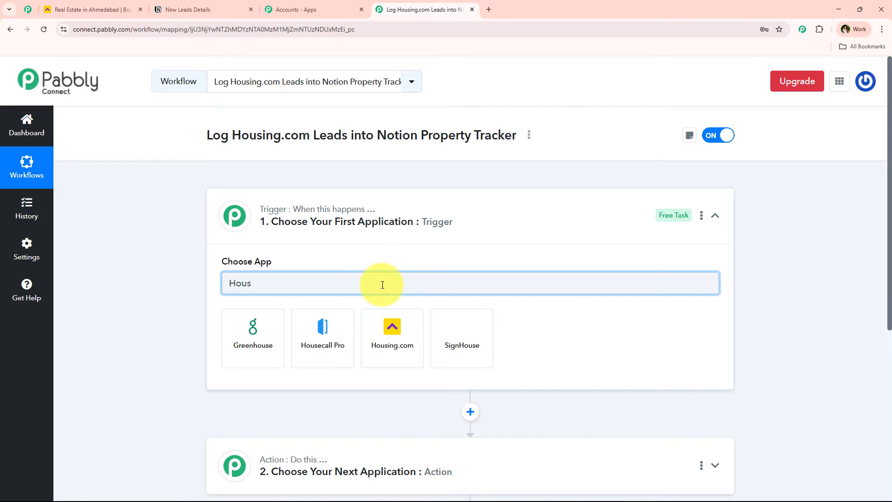
pyautogui.click(394, 352)
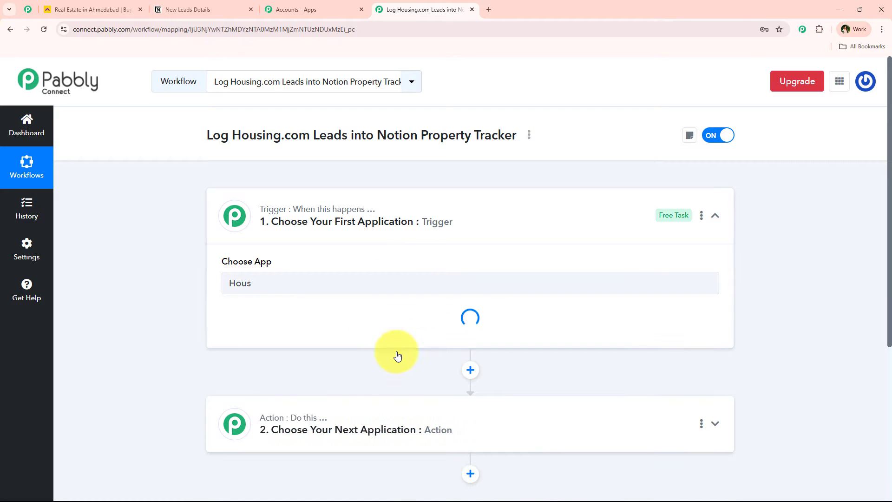
pyautogui.click(261, 331)
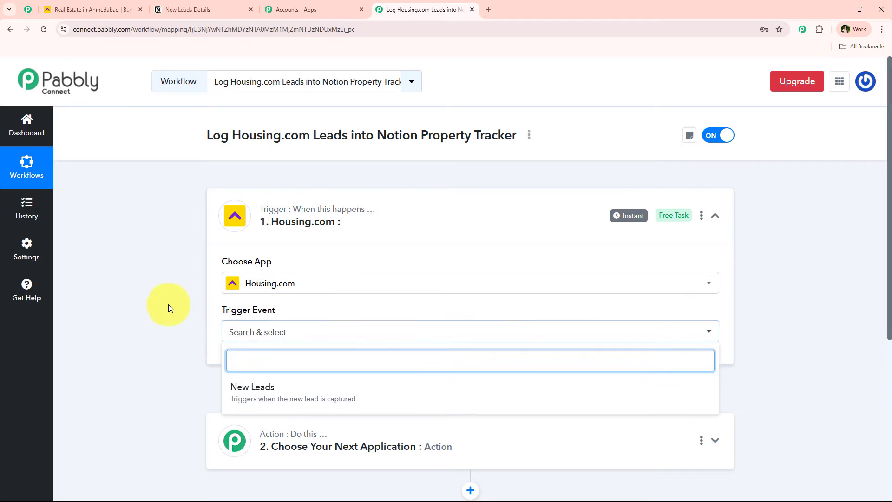
pyautogui.scroll(-2, 186, 302)
pyautogui.click(292, 299)
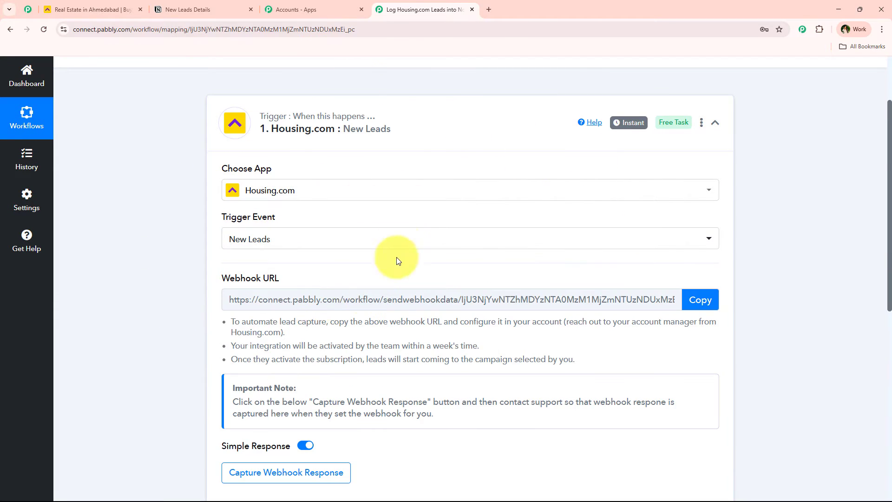
# Step: Copy the Housing.com trigger's webhook URL
pyautogui.scroll(-2, 238, 314)
pyautogui.scroll(-2, 238, 314)
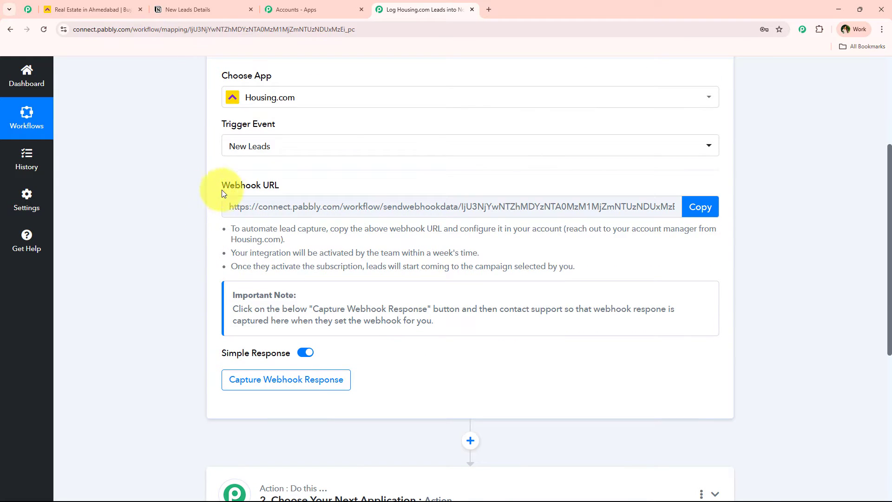
pyautogui.moveTo(222, 191); pyautogui.dragTo(297, 191)
pyautogui.click(296, 184)
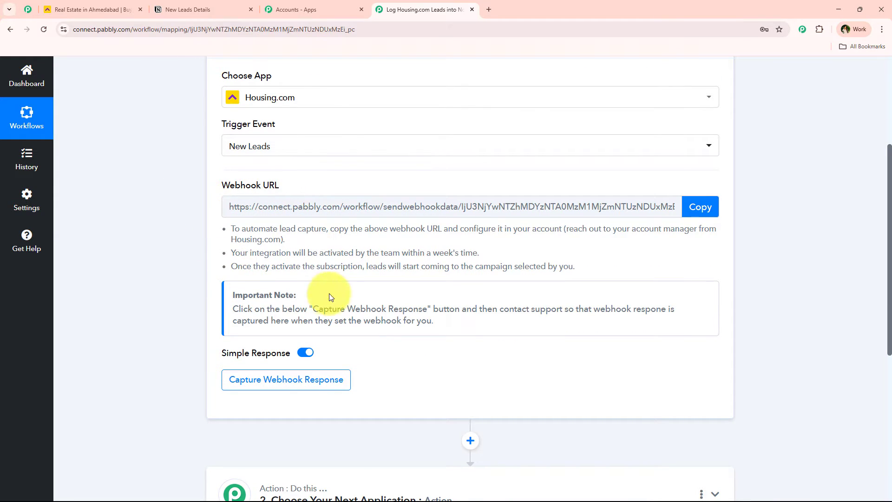
pyautogui.click(699, 206)
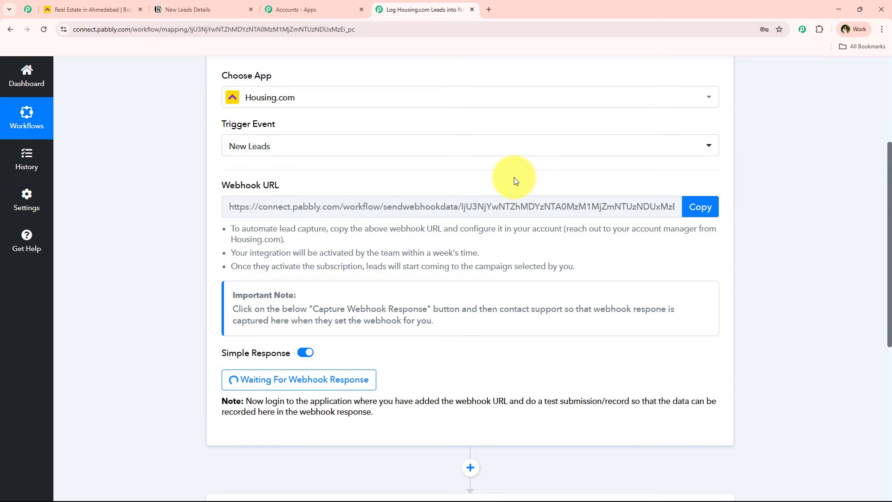
# Step: Scroll through the trigger while it waits for the webhook test response
pyautogui.scroll(-3, 513, 180)
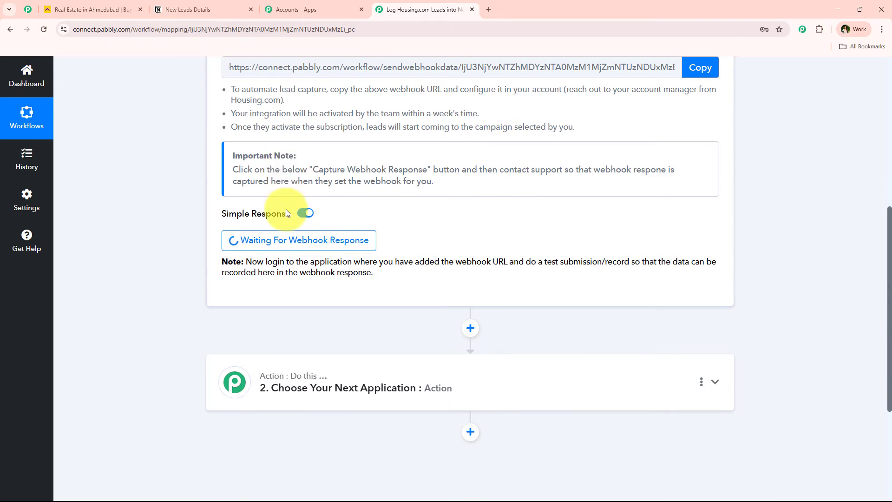
pyautogui.scroll(4, 235, 180)
pyautogui.scroll(-5, 189, 328)
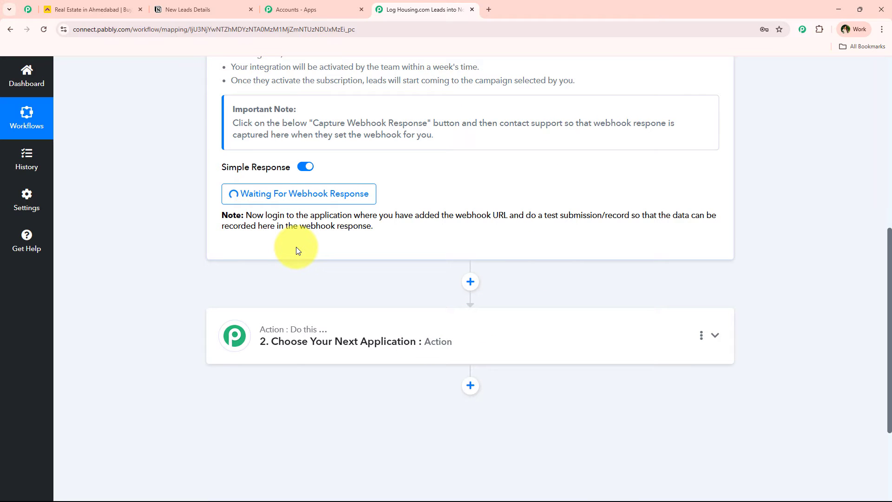
pyautogui.scroll(-1, 298, 246)
pyautogui.scroll(1, 470, 248)
# Step: Review the captured lead values: FirstName Test, LastName Lead, phone, email and Area Bhopal
pyautogui.scroll(-2, 167, 256)
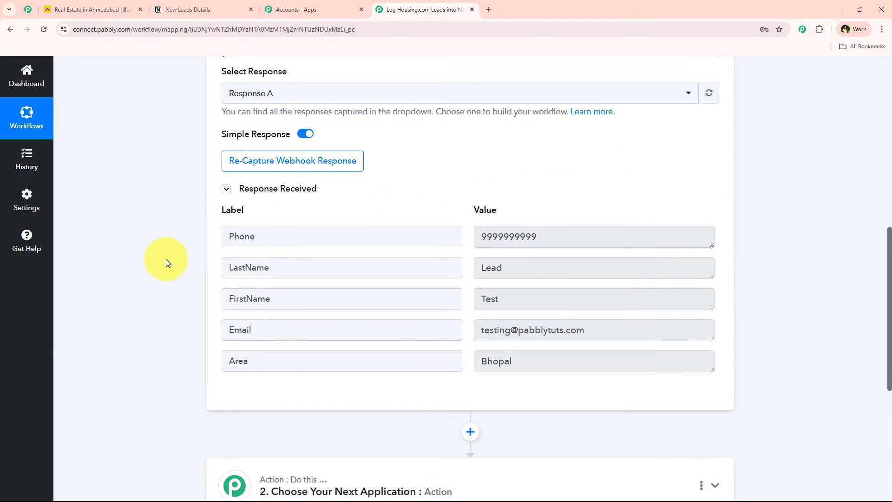
pyautogui.doubleClick(491, 298)
pyautogui.click(516, 265)
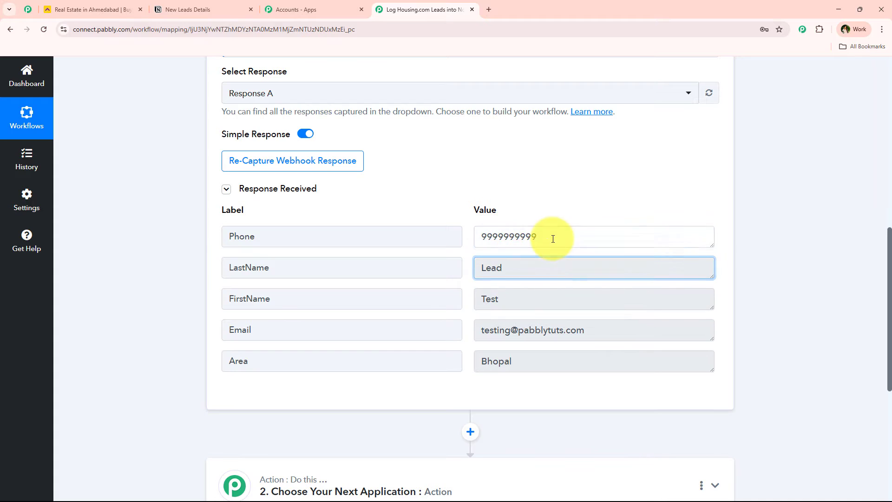
pyautogui.doubleClick(553, 238)
pyautogui.doubleClick(569, 329)
pyautogui.doubleClick(539, 365)
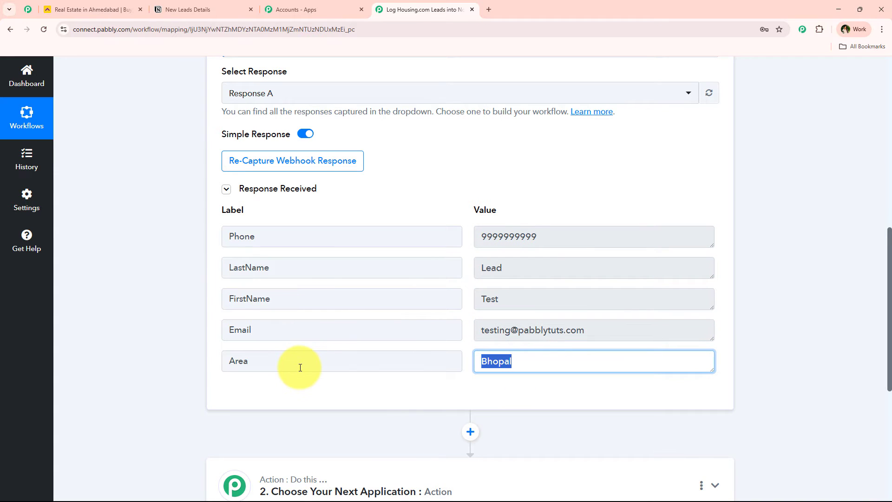
pyautogui.click(492, 299)
pyautogui.click(497, 265)
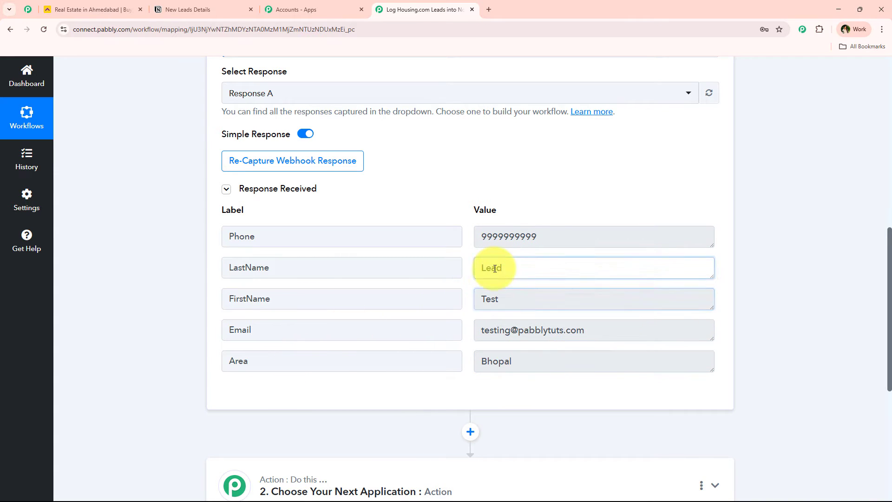
pyautogui.click(576, 332)
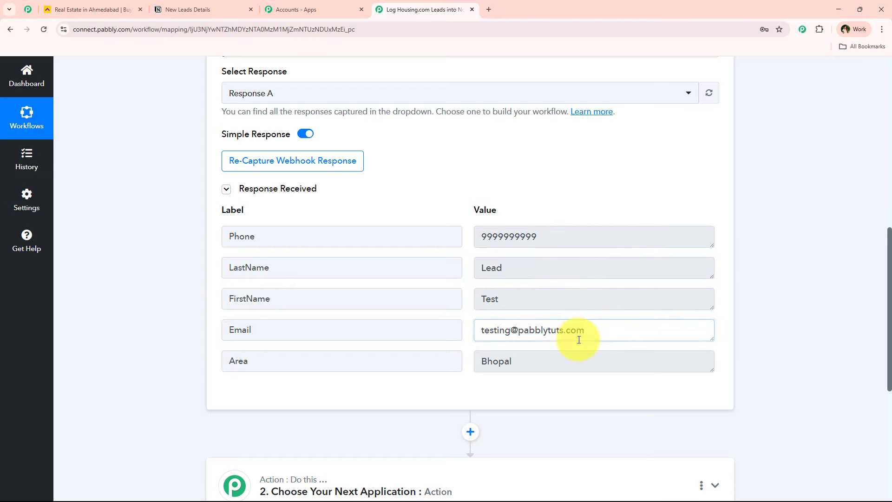
pyautogui.click(548, 362)
pyautogui.click(193, 371)
# Step: Scroll back up and collapse the Housing.com trigger step
pyautogui.scroll(6, 218, 334)
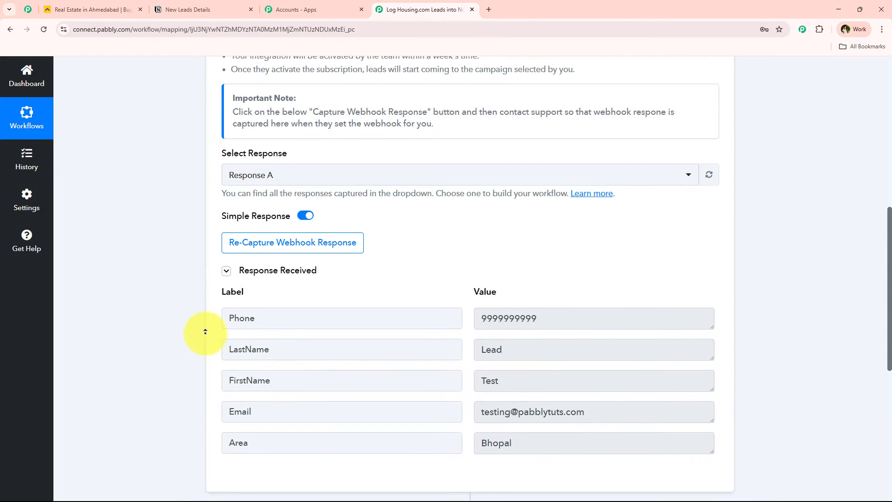
pyautogui.scroll(4, 205, 331)
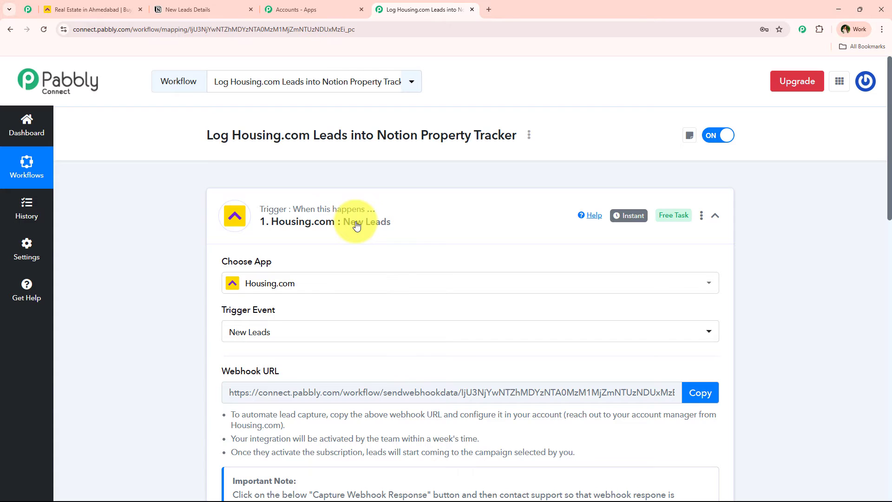
pyautogui.click(421, 226)
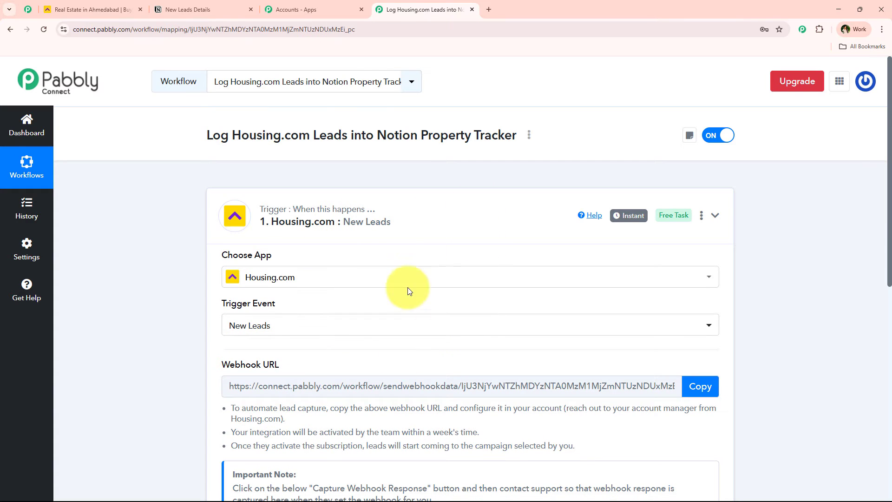
# Step: Make the action step Notion's Create Database Item, found by searching 'Noti', and start connecting
pyautogui.click(371, 331)
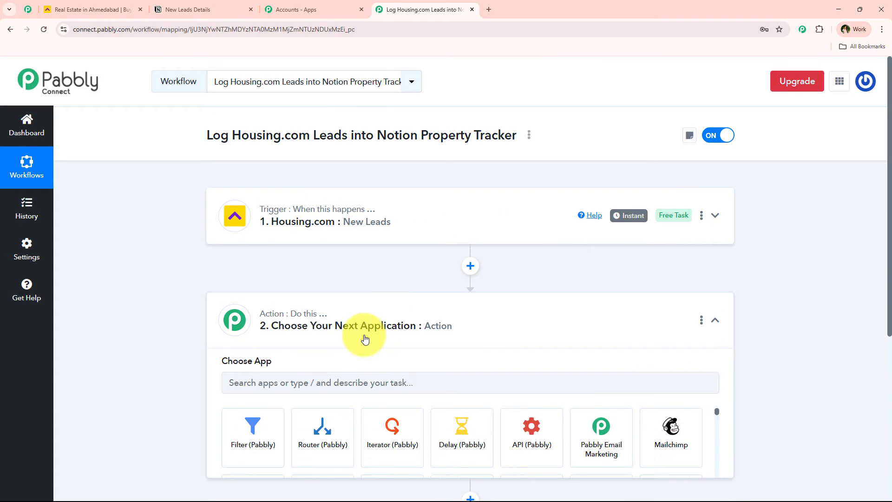
pyautogui.scroll(-3, 367, 297)
pyautogui.click(349, 256)
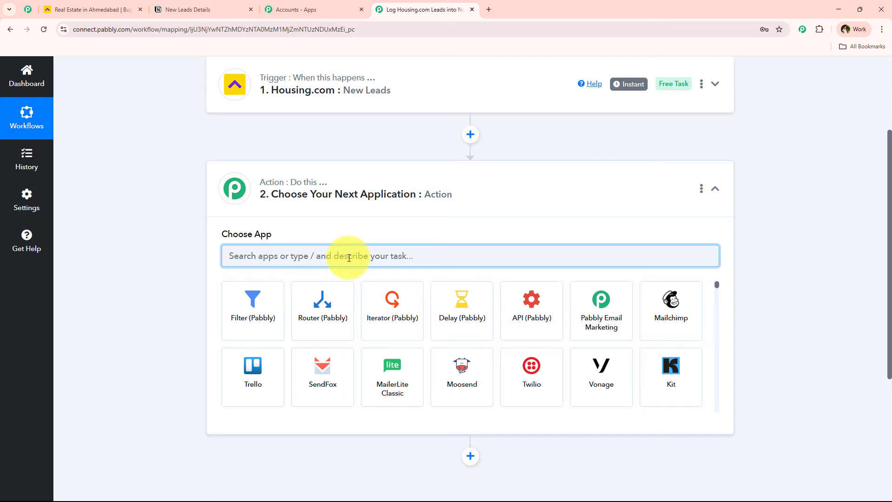
pyautogui.write('Noti')
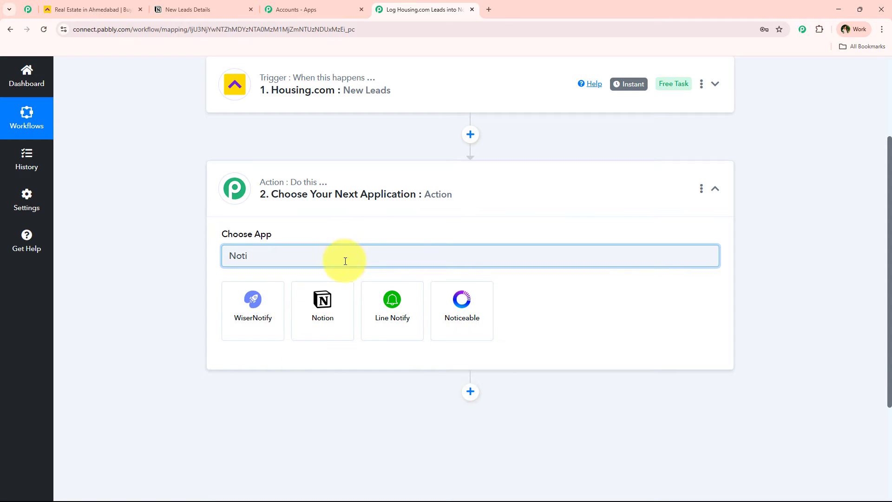
pyautogui.click(344, 285)
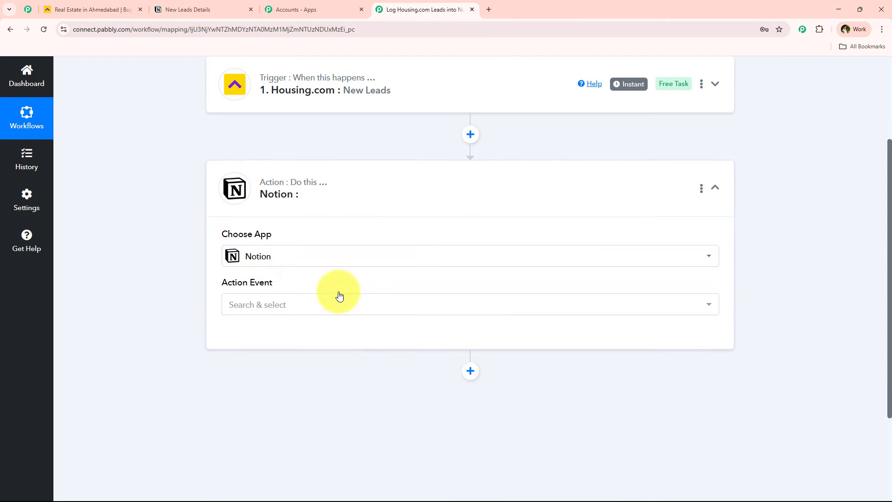
pyautogui.click(306, 308)
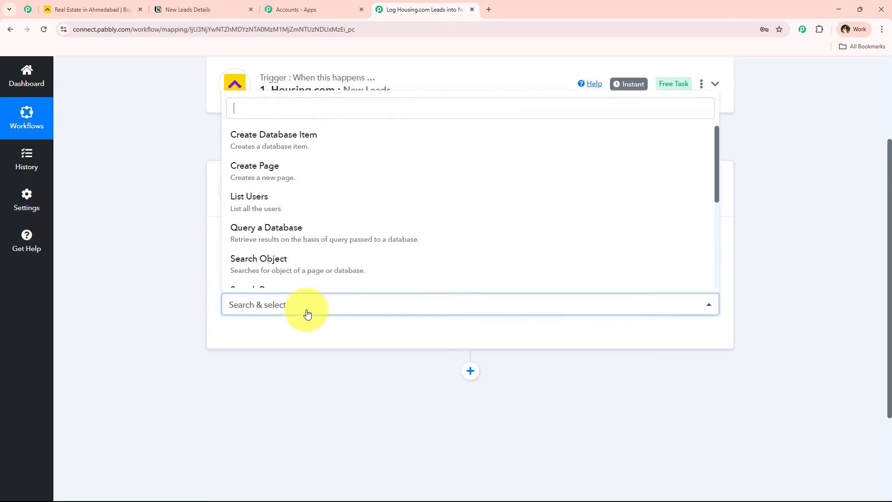
pyautogui.click(372, 153)
pyautogui.click(278, 337)
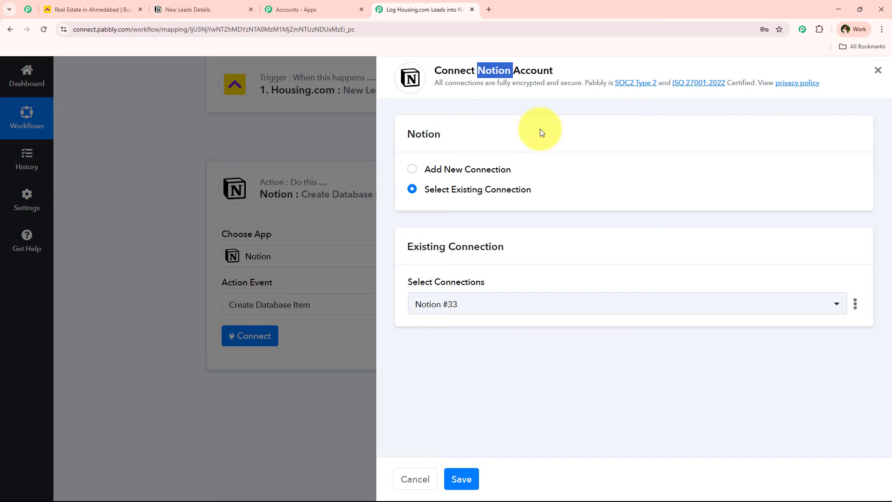
# Step: Authorize a new Notion connection, selecting the 'lead' pages to share and allowing access
pyautogui.click(480, 172)
pyautogui.click(473, 329)
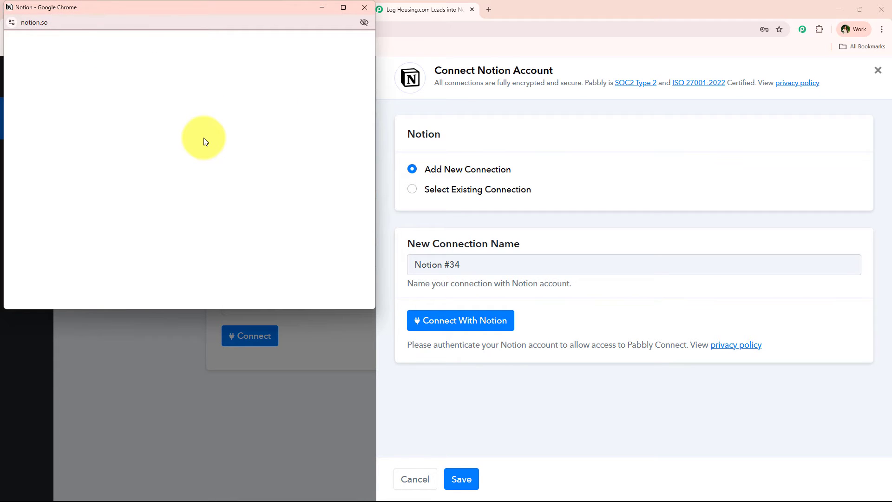
pyautogui.scroll(-3, 209, 168)
pyautogui.scroll(1, 218, 181)
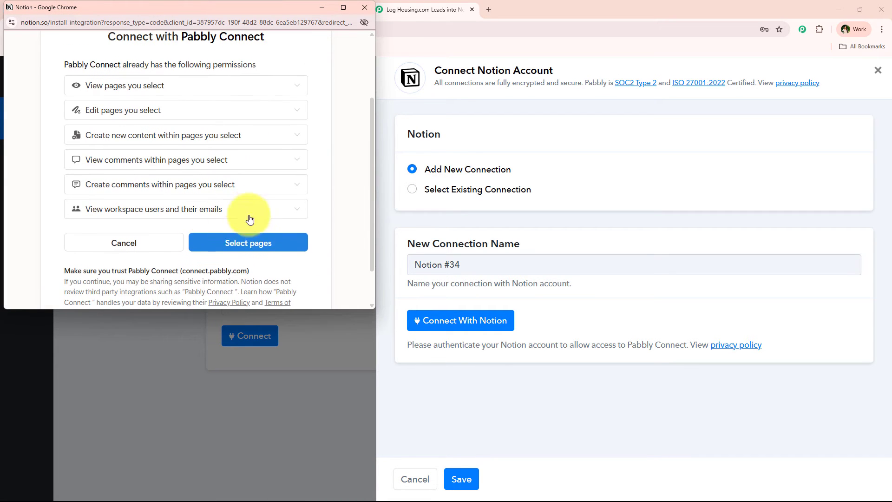
pyautogui.click(252, 245)
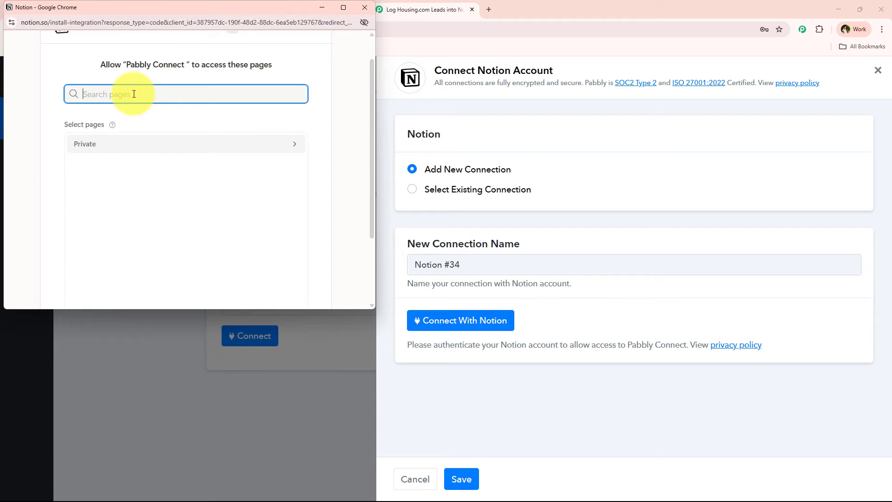
pyautogui.write('lead')
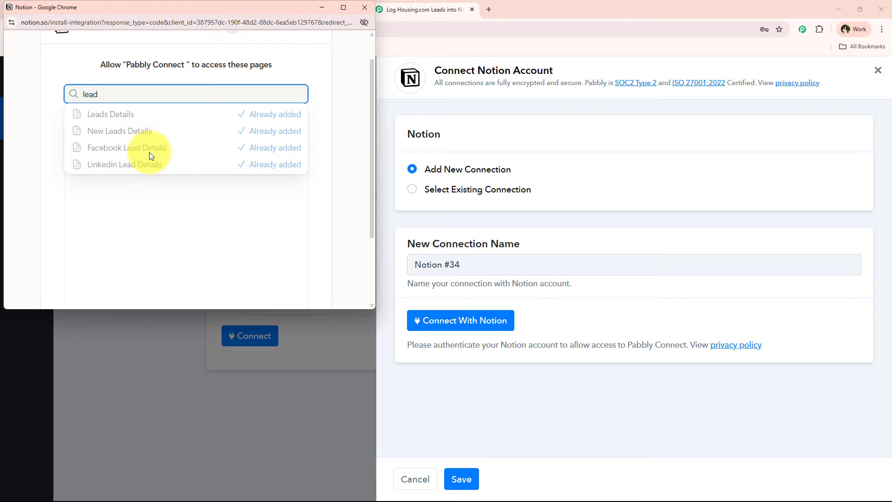
pyautogui.click(211, 227)
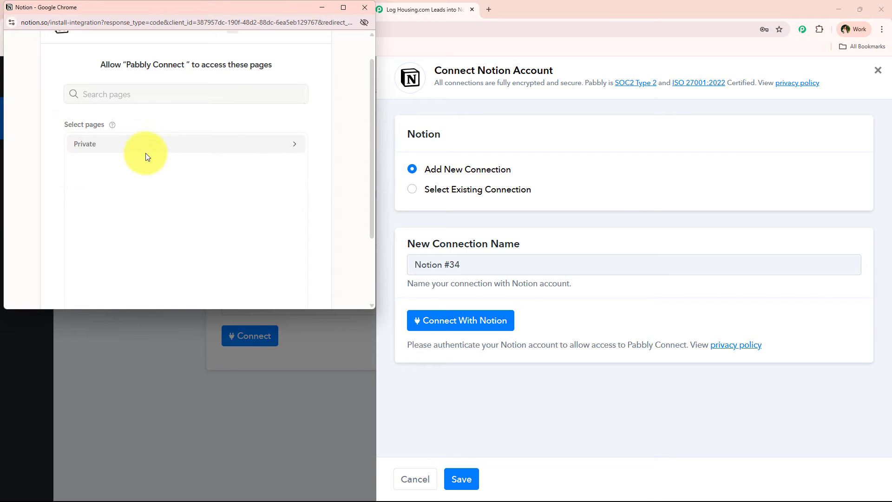
pyautogui.scroll(-2, 174, 166)
pyautogui.click(224, 261)
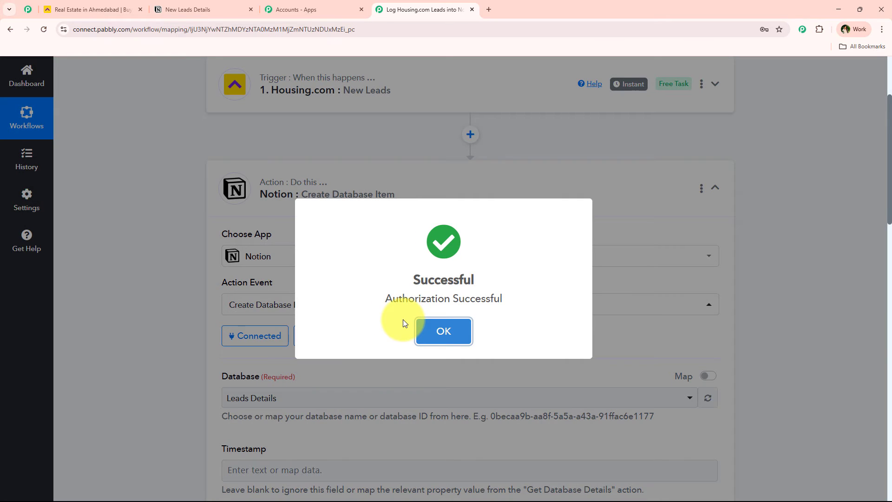
# Step: Search the Notion database list for 'lead' and select New Leads Details
pyautogui.scroll(-2, 158, 272)
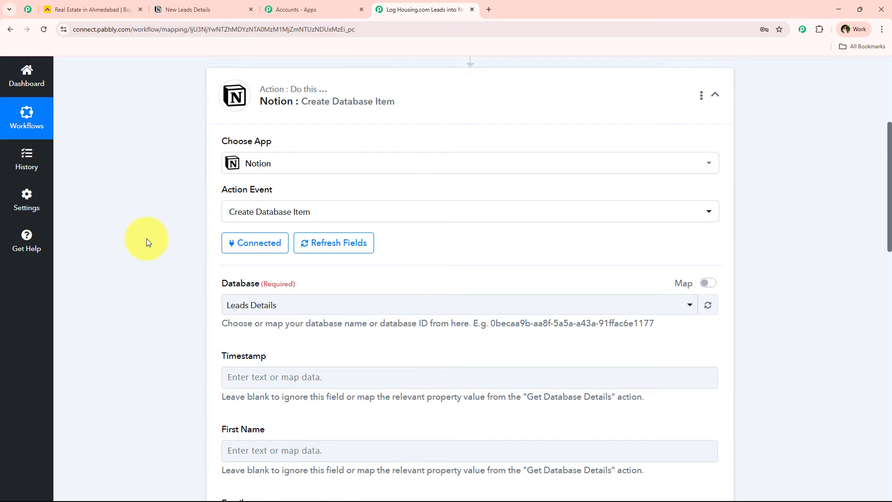
pyautogui.scroll(-1, 185, 244)
pyautogui.click(253, 259)
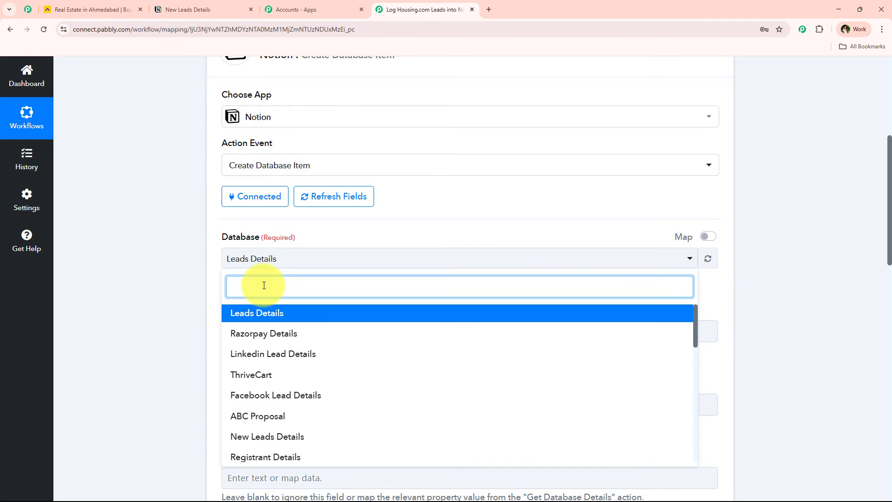
pyautogui.write('th')
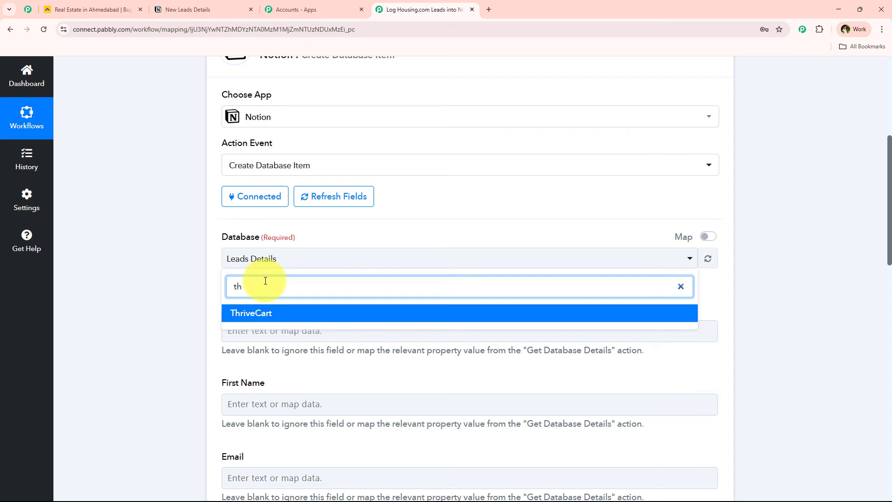
pyautogui.press('BackSpace')
pyautogui.press('BackSpace')
pyautogui.write('le')
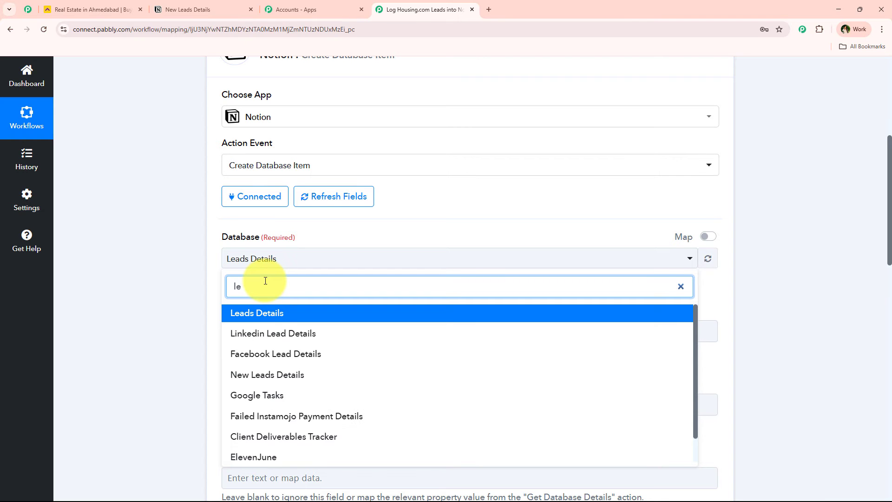
pyautogui.write('ad')
pyautogui.click(288, 375)
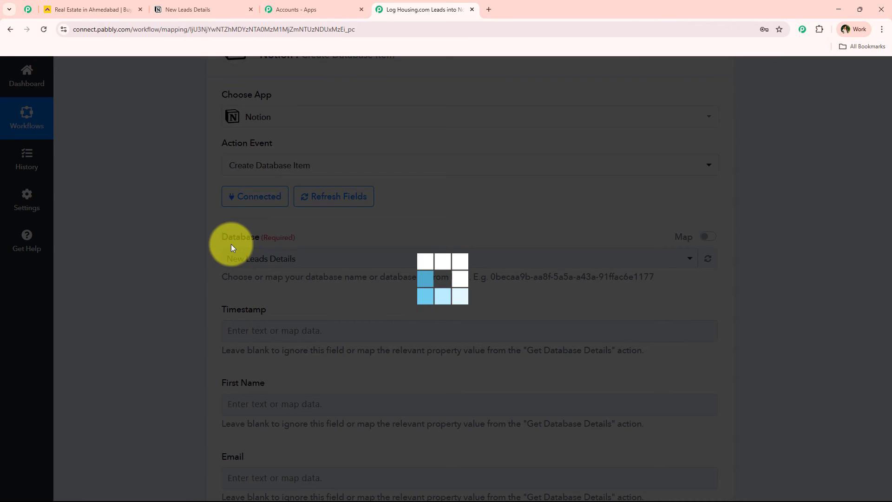
# Step: Check the loaded Email Address, Last Name and First Name fields against the Notion table's columns
pyautogui.scroll(-5, 196, 237)
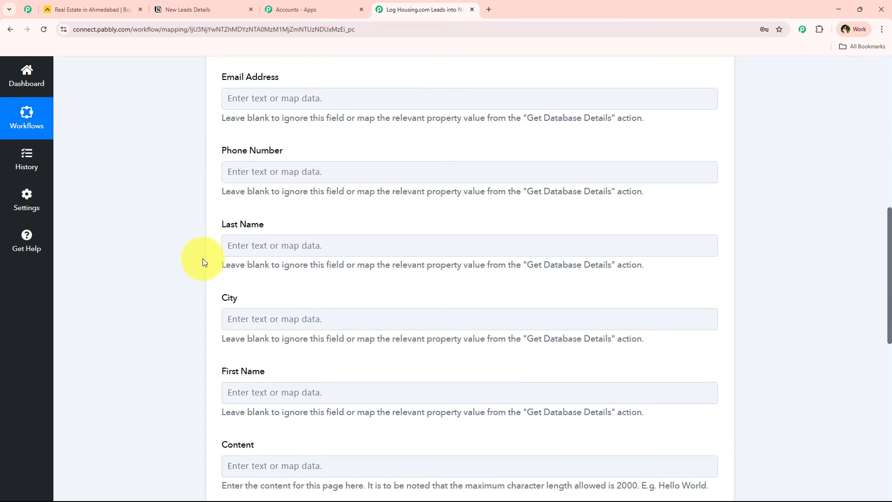
pyautogui.tripleClick(298, 79)
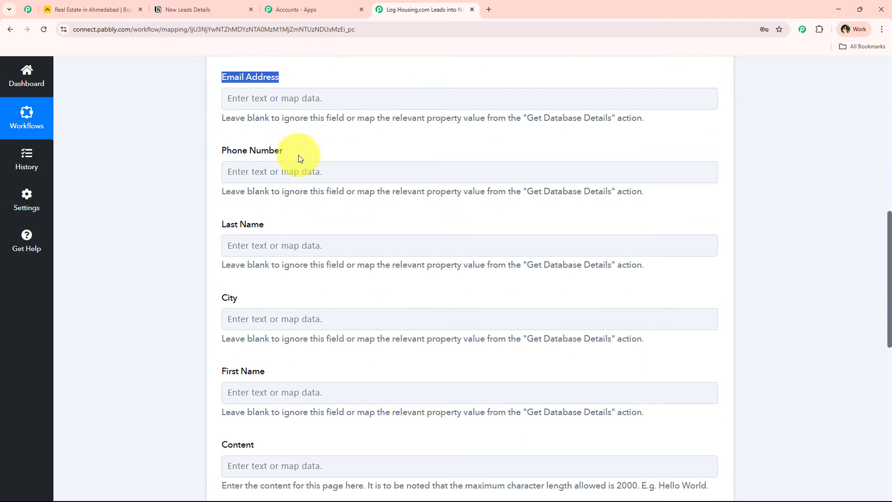
pyautogui.tripleClick(312, 223)
pyautogui.tripleClick(207, 373)
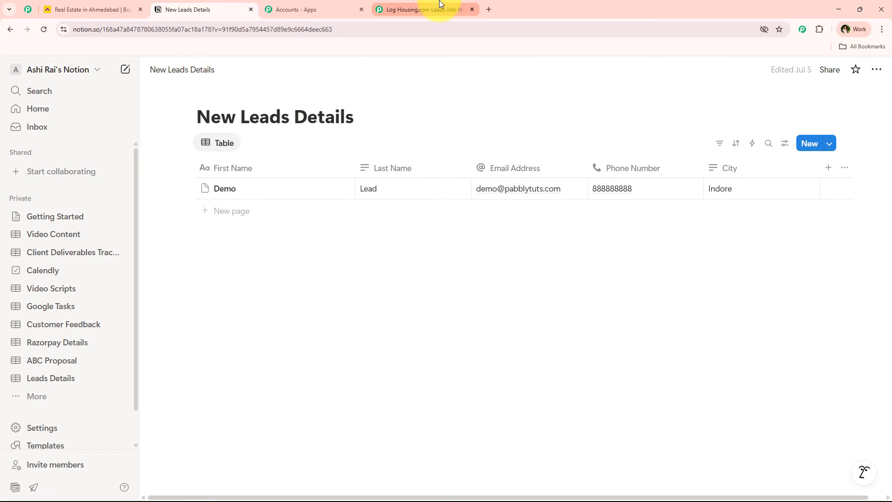
pyautogui.click(440, 8)
# Step: Map the lead's Email into Email Address, after clearing the stray 'test' text
pyautogui.scroll(2, 205, 193)
pyautogui.click(283, 195)
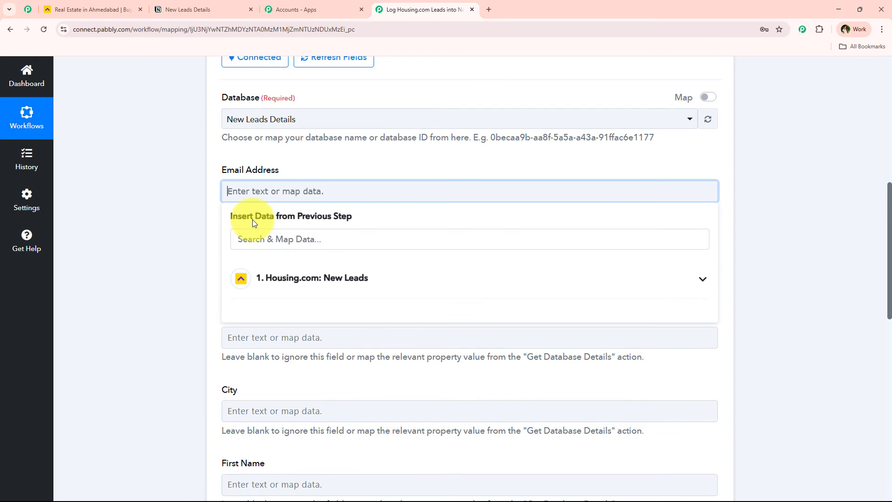
pyautogui.write('test')
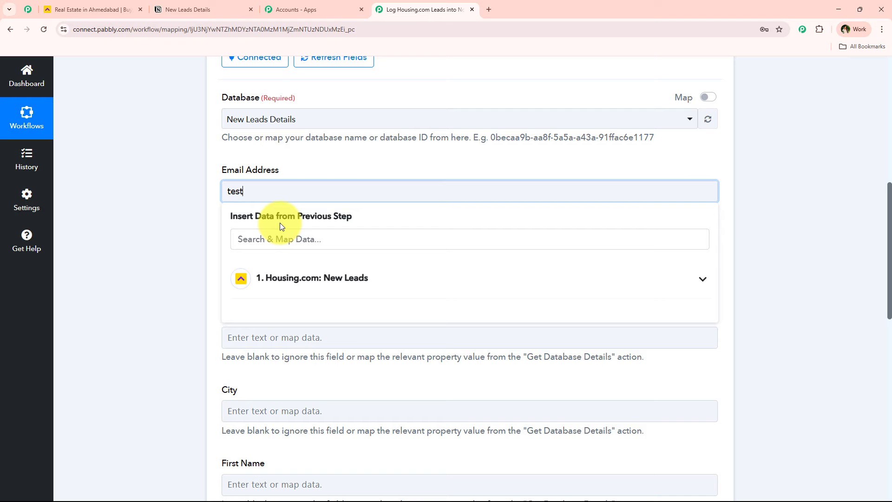
pyautogui.press('BackSpace')
pyautogui.press('BackSpace')
pyautogui.press('BackSpace')
pyautogui.press('BackSpace')
pyautogui.click(212, 235)
pyautogui.click(225, 191)
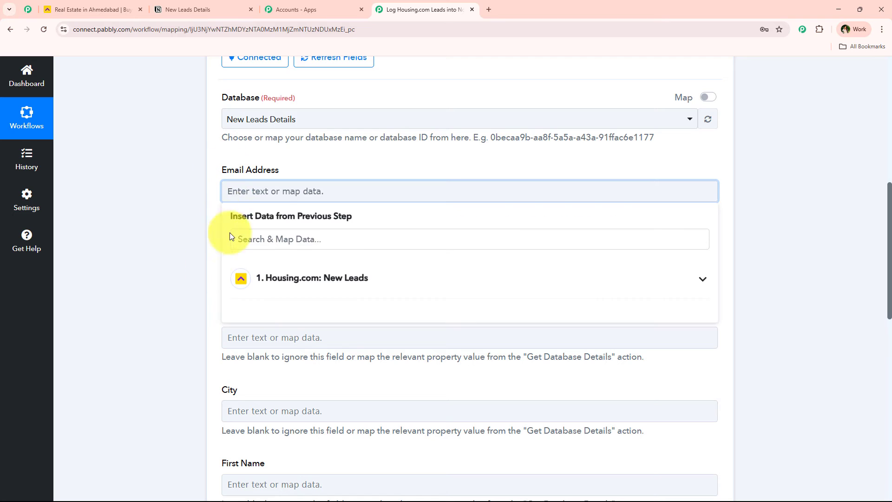
pyautogui.click(287, 236)
pyautogui.write('em')
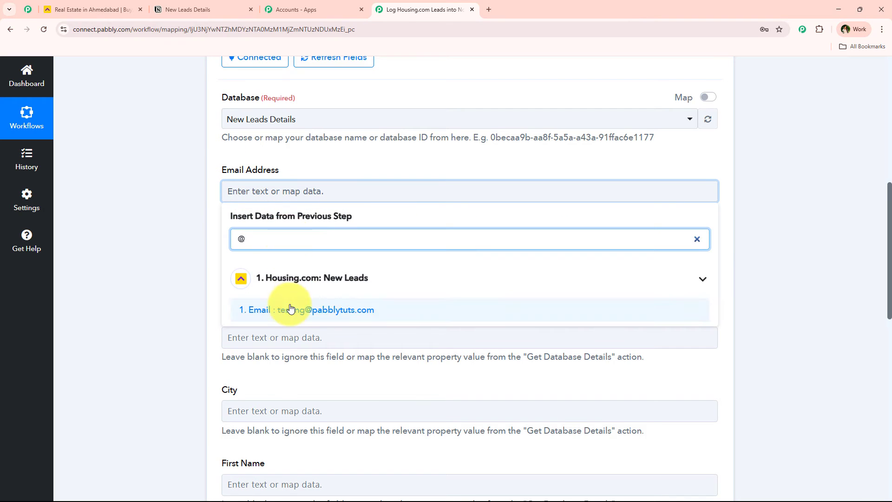
pyautogui.click(289, 309)
# Step: Map the lead's Phone into Phone Number and LastName into Last Name
pyautogui.click(274, 274)
pyautogui.click(250, 225)
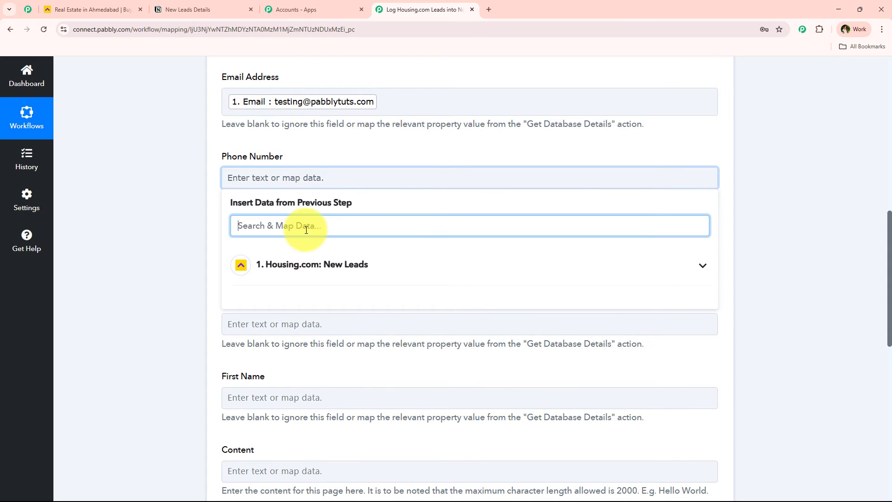
pyautogui.write('ph')
pyautogui.click(249, 296)
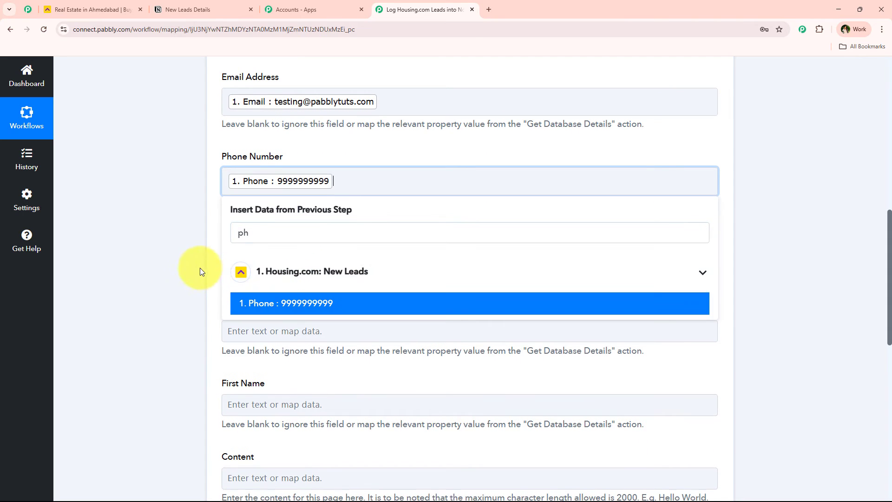
pyautogui.click(239, 255)
pyautogui.click(286, 297)
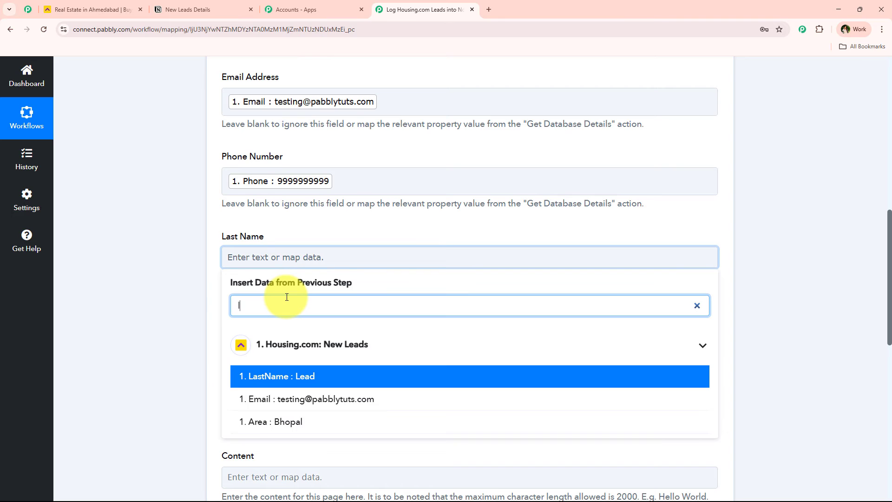
pyautogui.write('la')
pyautogui.click(249, 372)
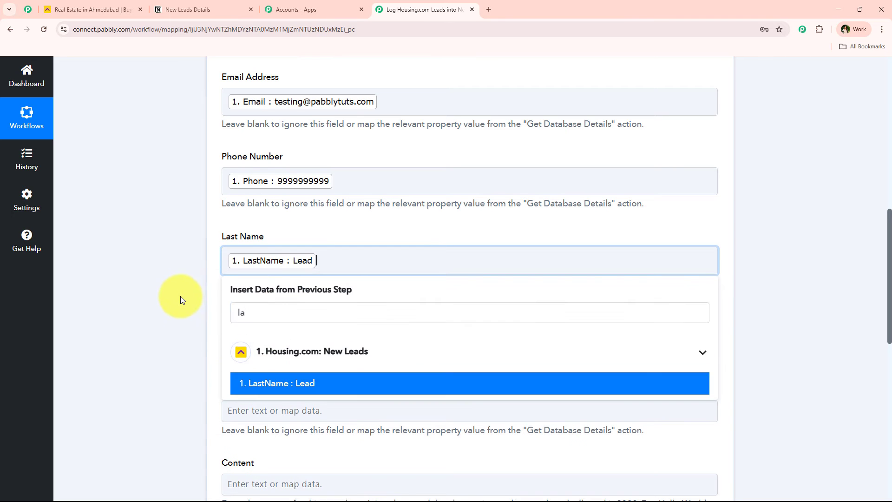
# Step: Map Area (Bhopal) into City and FirstName into First Name, then save and send a test request
pyautogui.scroll(-3, 180, 297)
pyautogui.click(291, 194)
pyautogui.click(279, 245)
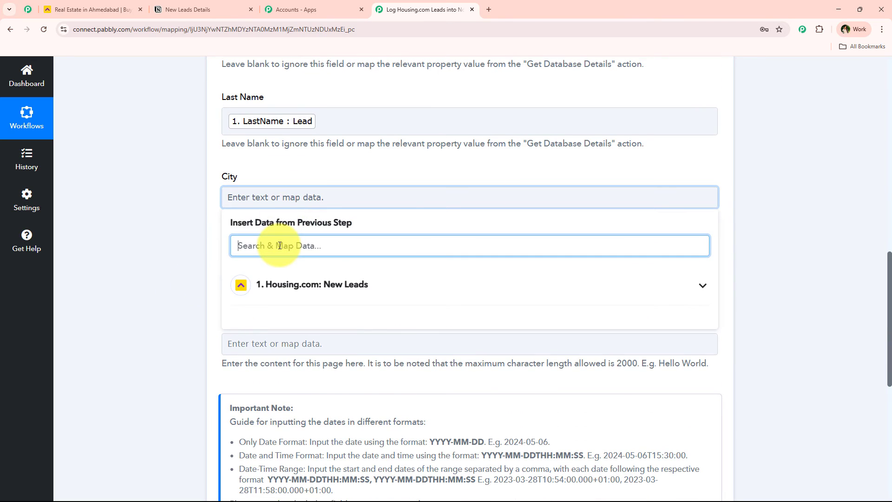
pyautogui.write('ar')
pyautogui.click(259, 315)
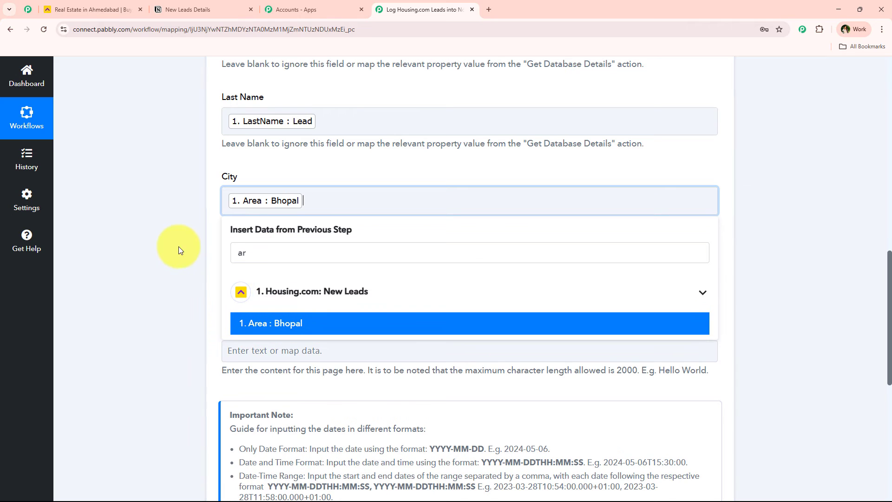
pyautogui.click(256, 281)
pyautogui.click(275, 320)
pyautogui.write('fi')
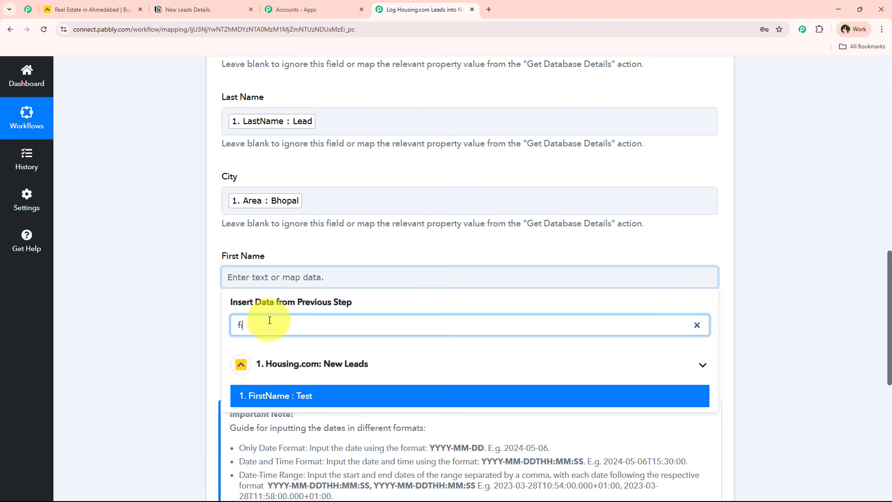
pyautogui.click(261, 395)
pyautogui.scroll(-8, 199, 315)
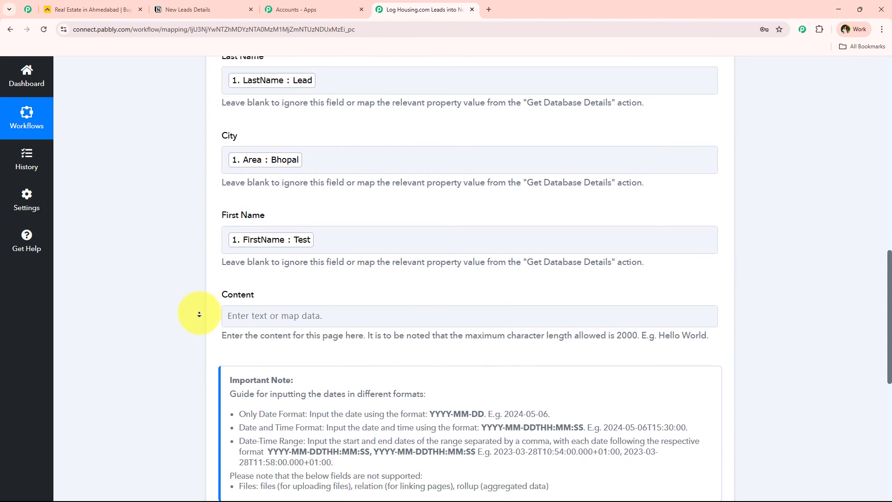
pyautogui.click(309, 194)
# Step: Review the created-page response from Notion, then switch to the New Leads Details table
pyautogui.scroll(3, 244, 270)
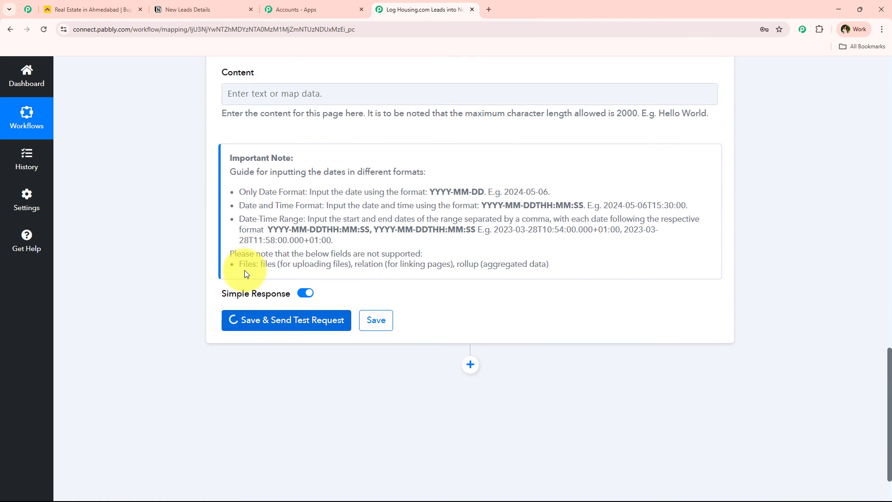
pyautogui.scroll(-2, 245, 269)
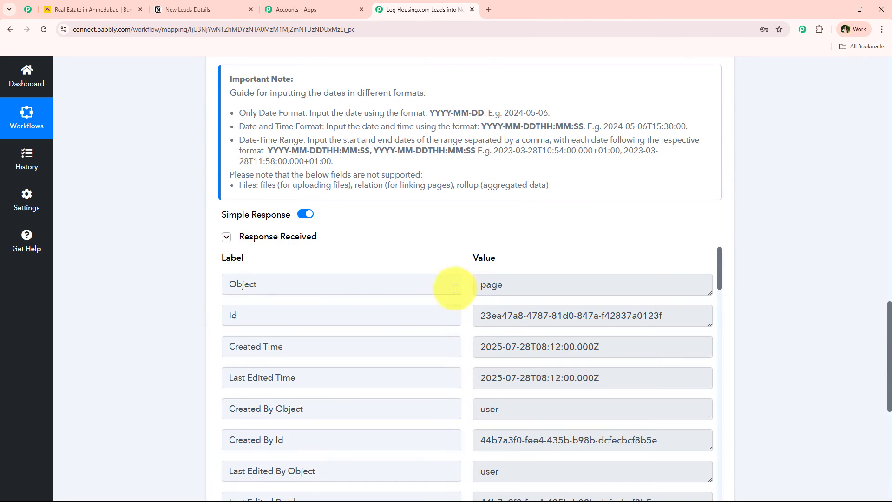
pyautogui.scroll(-1, 345, 319)
pyautogui.scroll(2, 335, 320)
pyautogui.scroll(10, 175, 300)
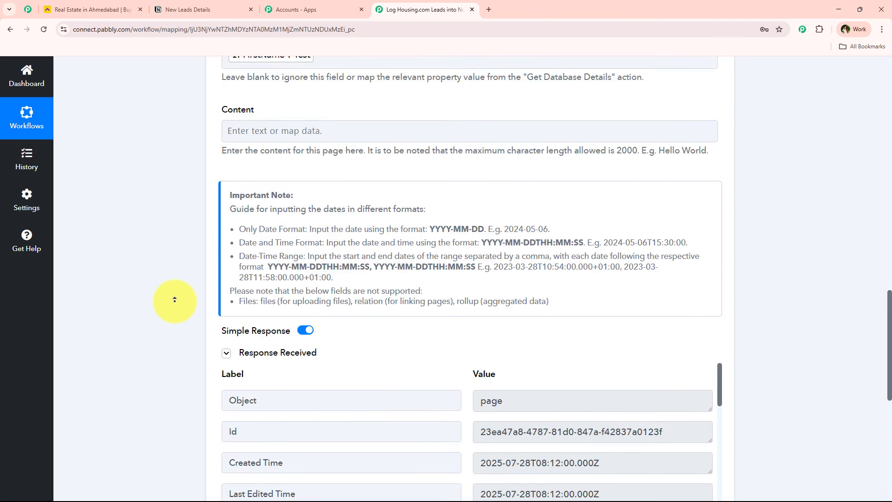
pyautogui.scroll(10, 174, 300)
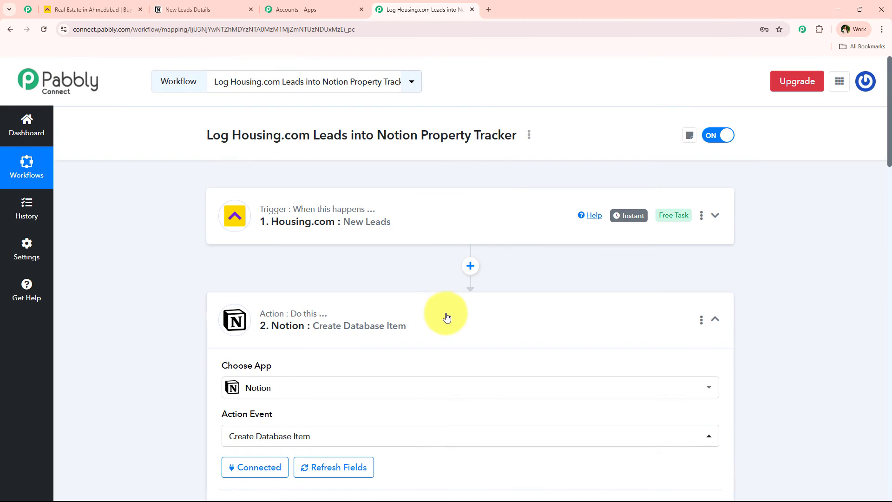
pyautogui.click(177, 7)
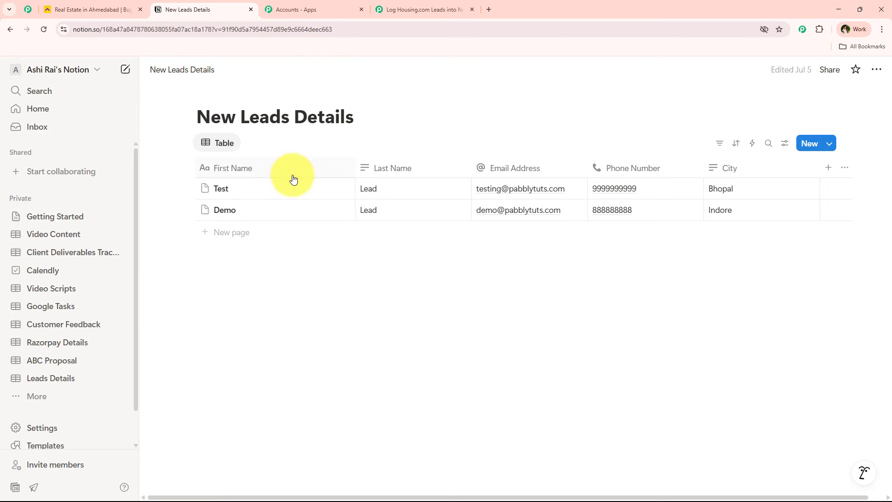
# Step: Cycle through the Housing.com and Notion Test lead tabs, ending on the Pabbly workflow
pyautogui.click(389, 8)
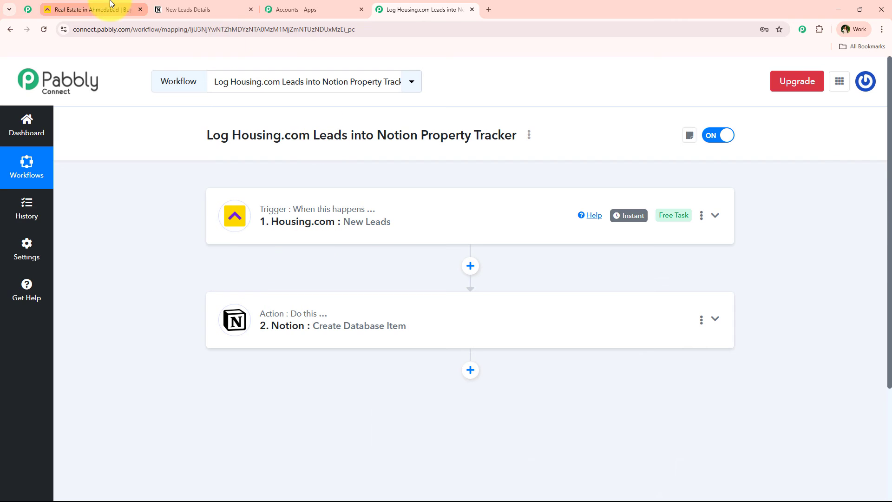
pyautogui.click(88, 9)
pyautogui.click(420, 9)
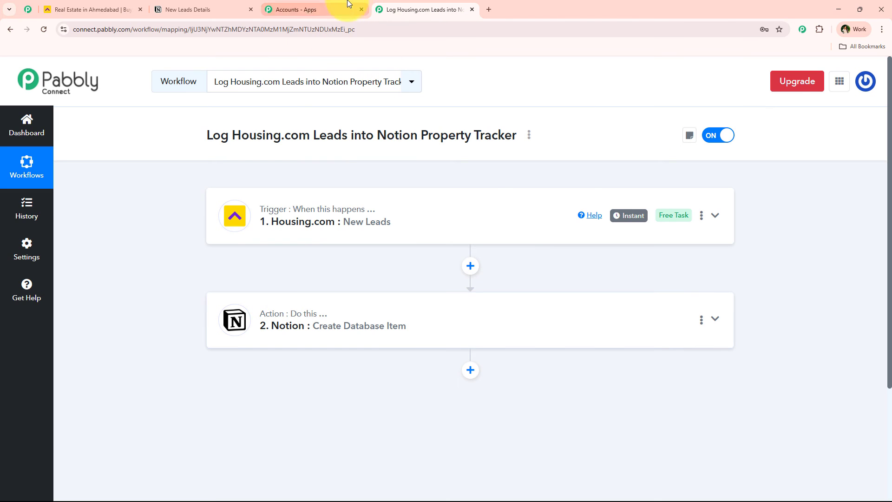
pyautogui.click(185, 6)
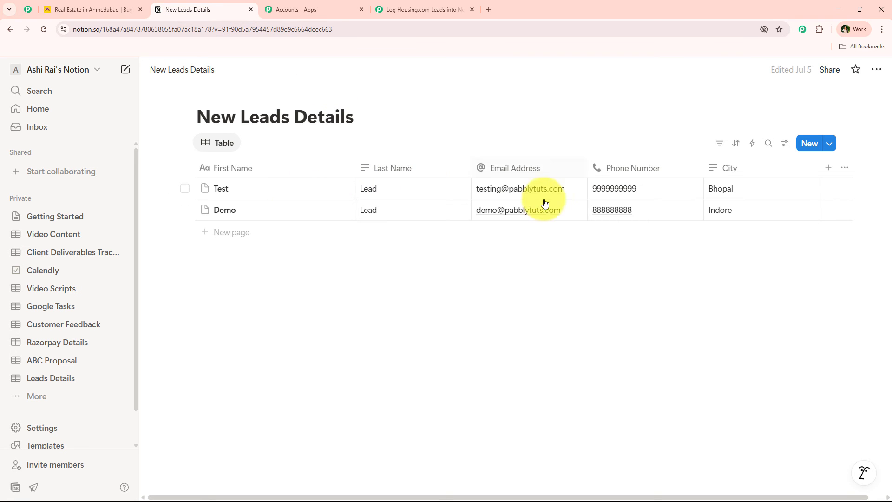
pyautogui.click(411, 11)
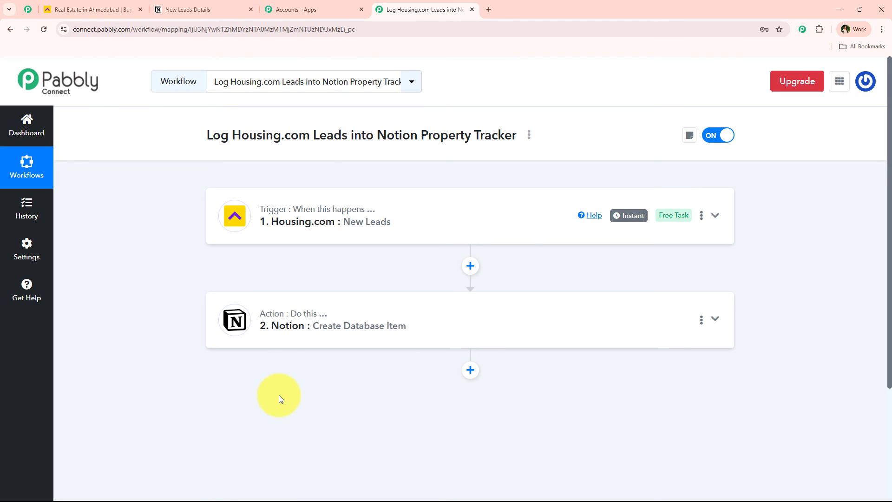